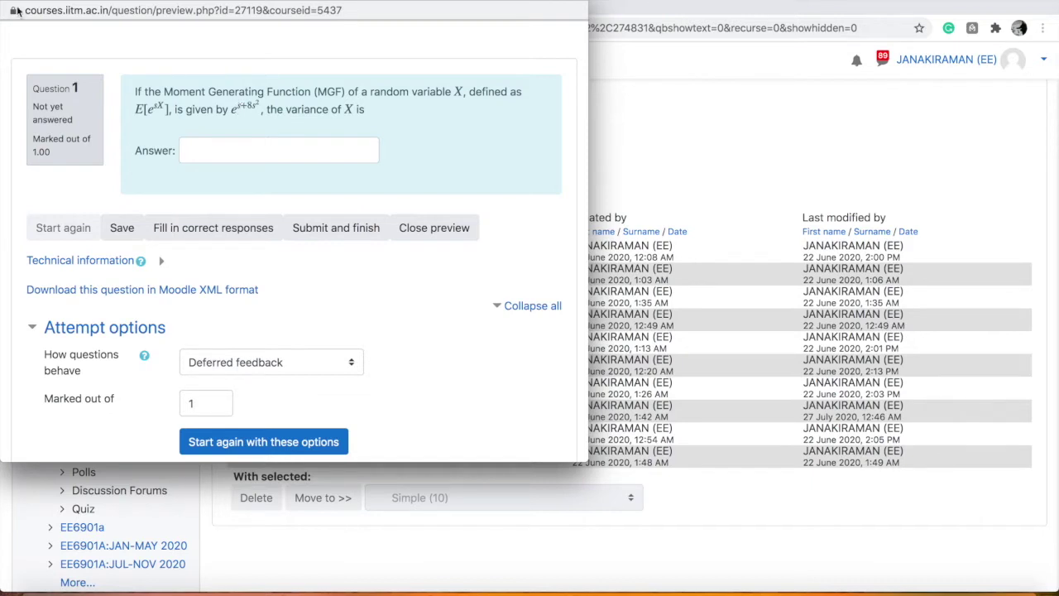
- Close the MGF question preview and open the question bank of the EE6361:JAN-MAY2020 course
key("super+w")
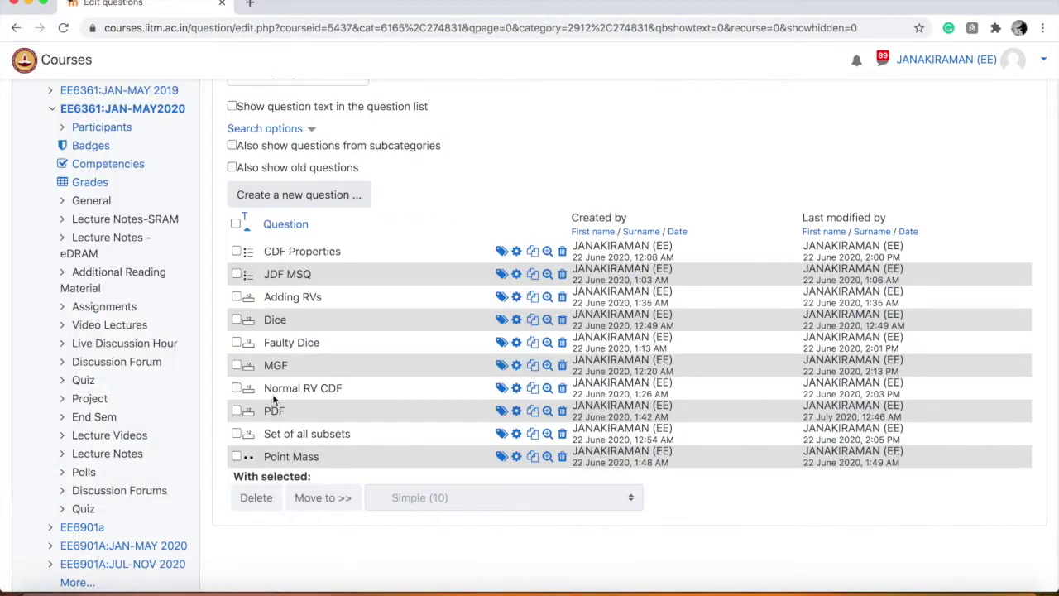
scroll(319, 431, "down", 10)
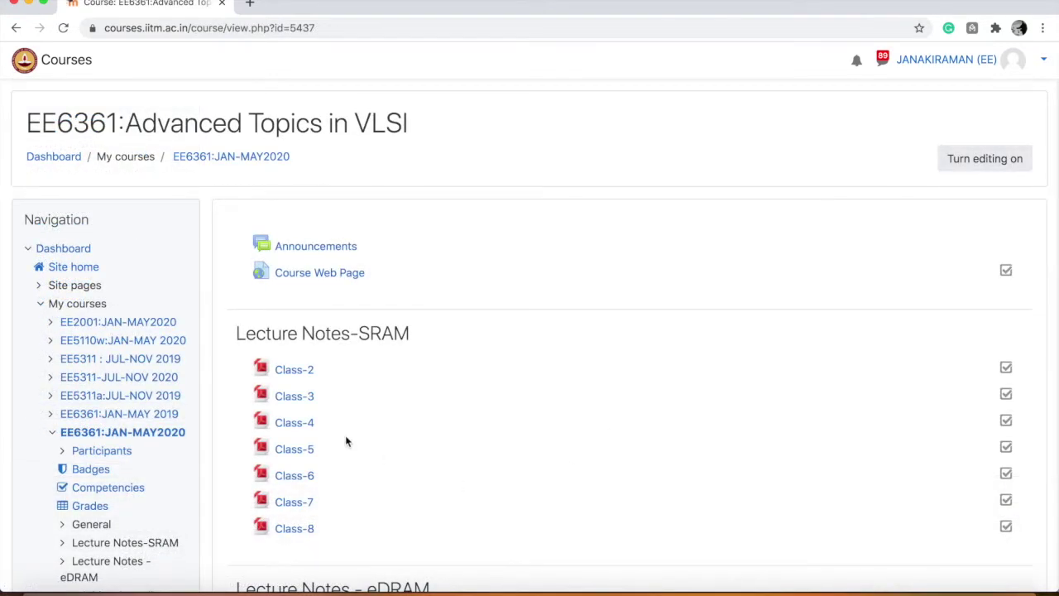
scroll(347, 440, "down", 10)
scroll(347, 441, "down", 3)
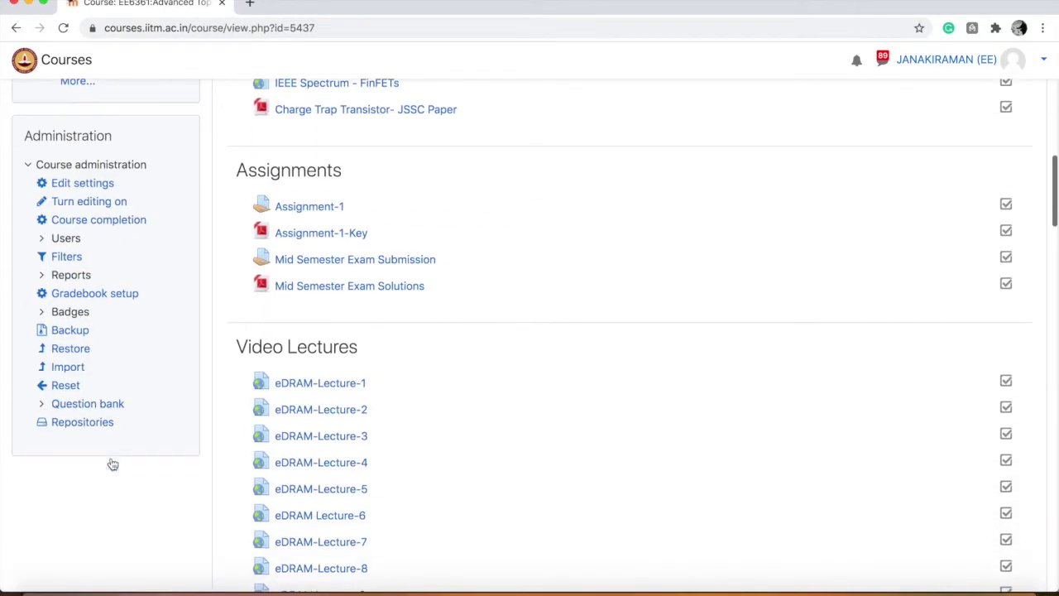
left_click(78, 407)
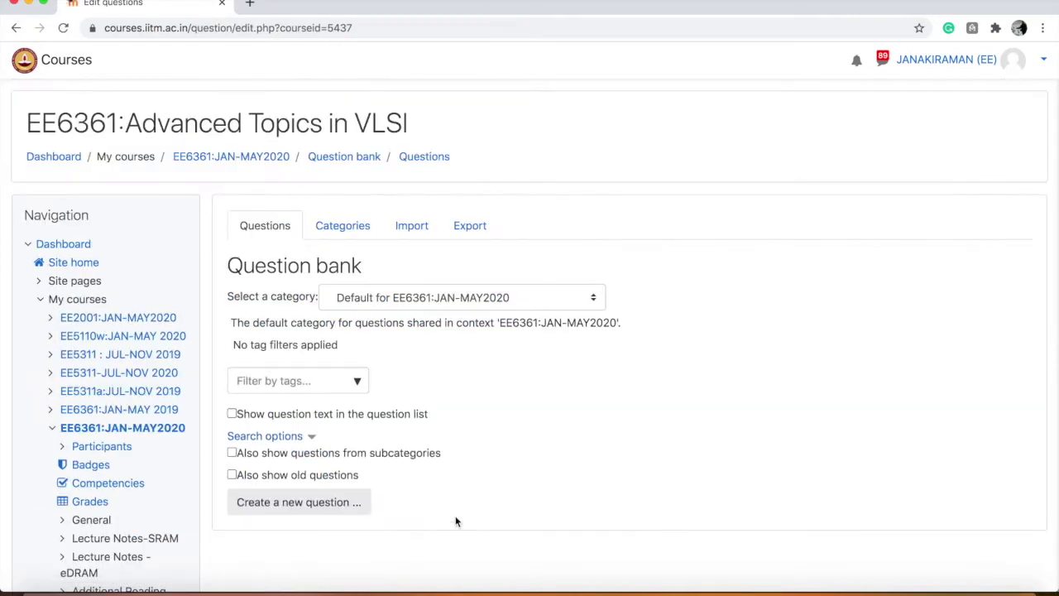
- Show the questions of the Q1-End-Sem category in the question bank
scroll(491, 386, "down", 1)
left_click(458, 278)
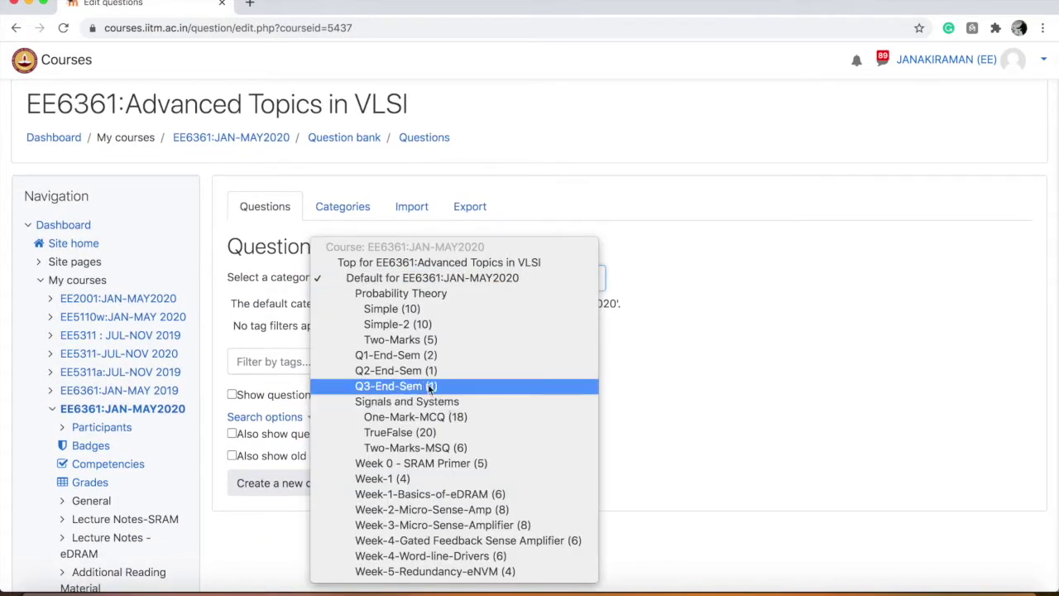
left_click(427, 354)
scroll(469, 473, "down", 4)
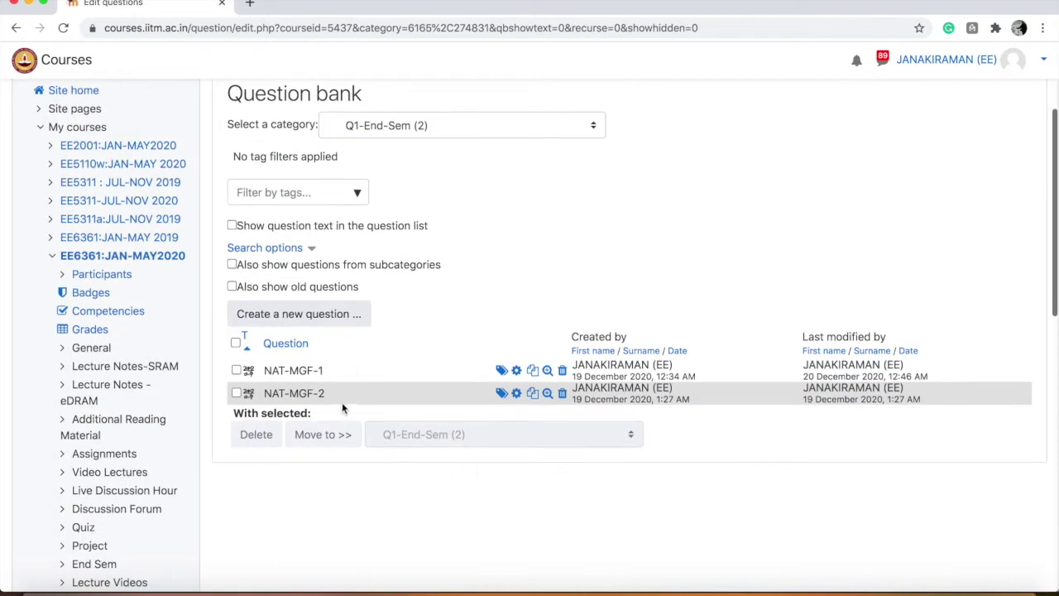
- Start adding a new question of the Calculated simple type to the Q1-End-Sem category
left_click(341, 314)
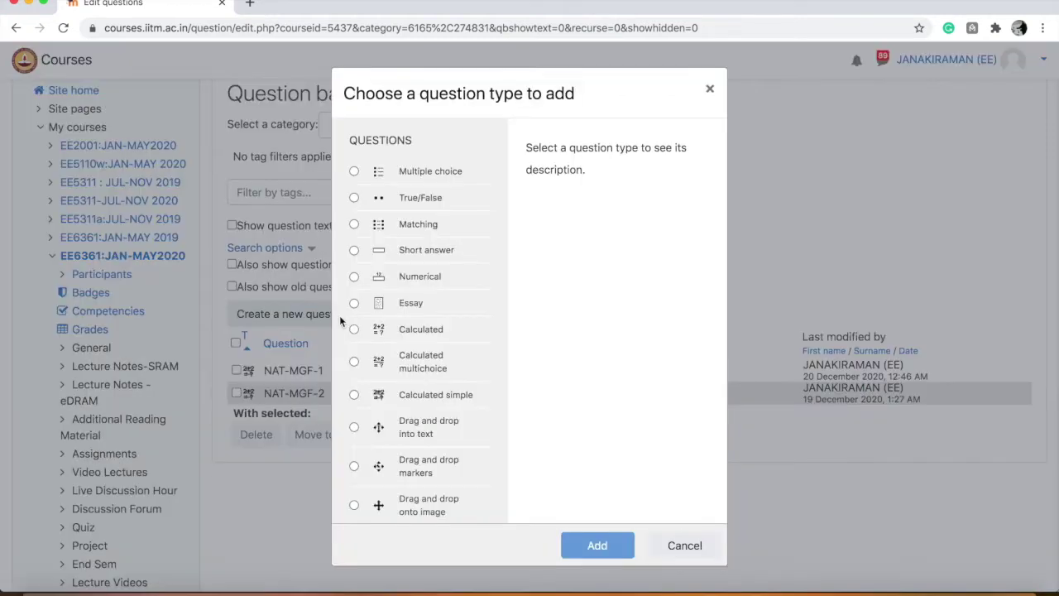
scroll(471, 369, "down", 2)
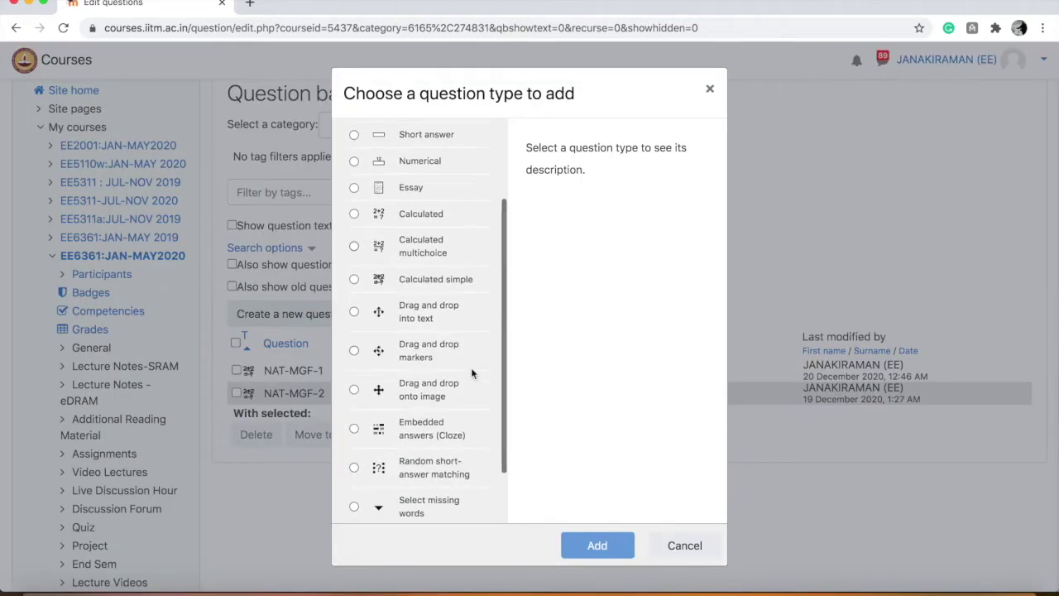
left_click(353, 280)
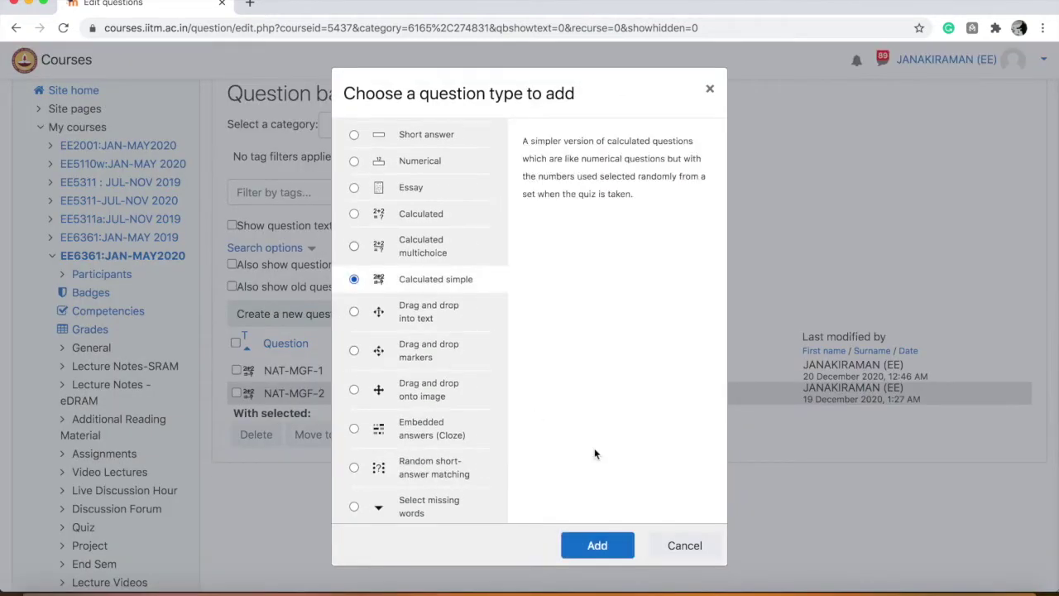
left_click(594, 543)
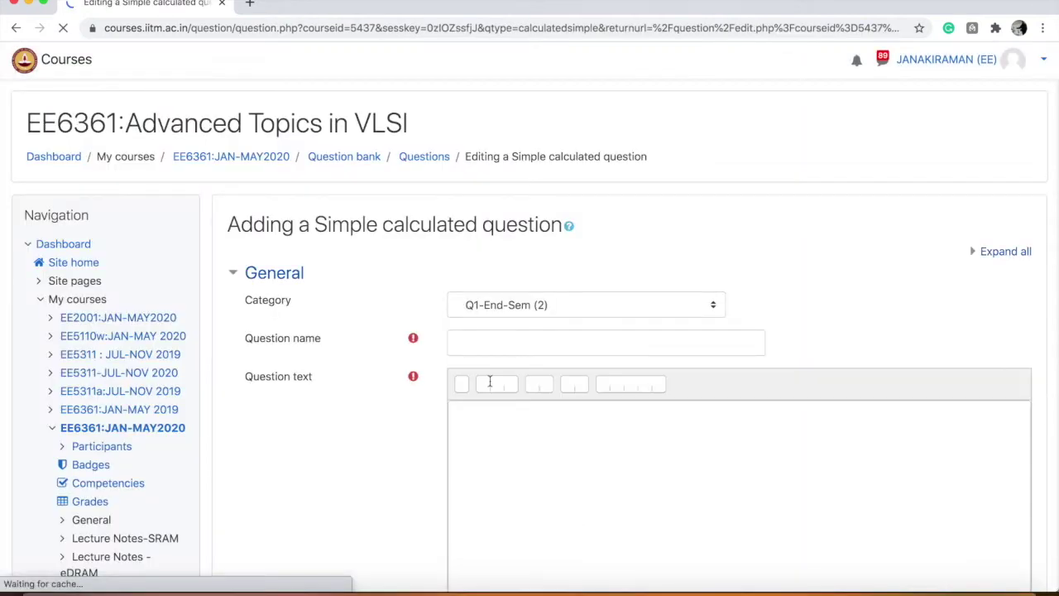
- Name the new question MGF-1, look through the rest of its form, and leave without keeping the question
left_click(511, 338)
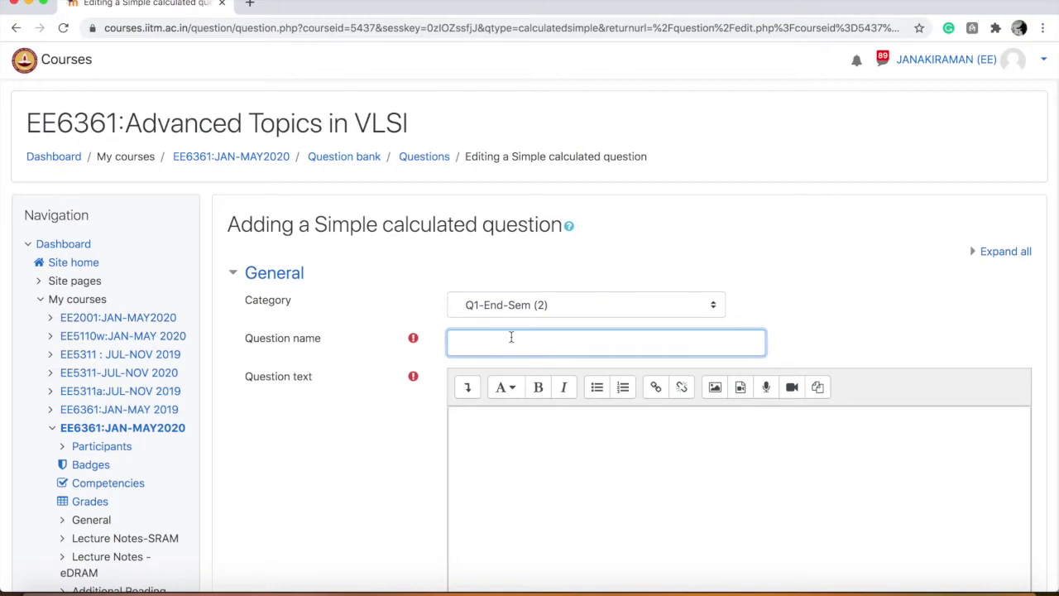
type("MGF-1")
scroll(450, 331, "down", 3)
left_click(509, 302)
scroll(510, 301, "down", 8)
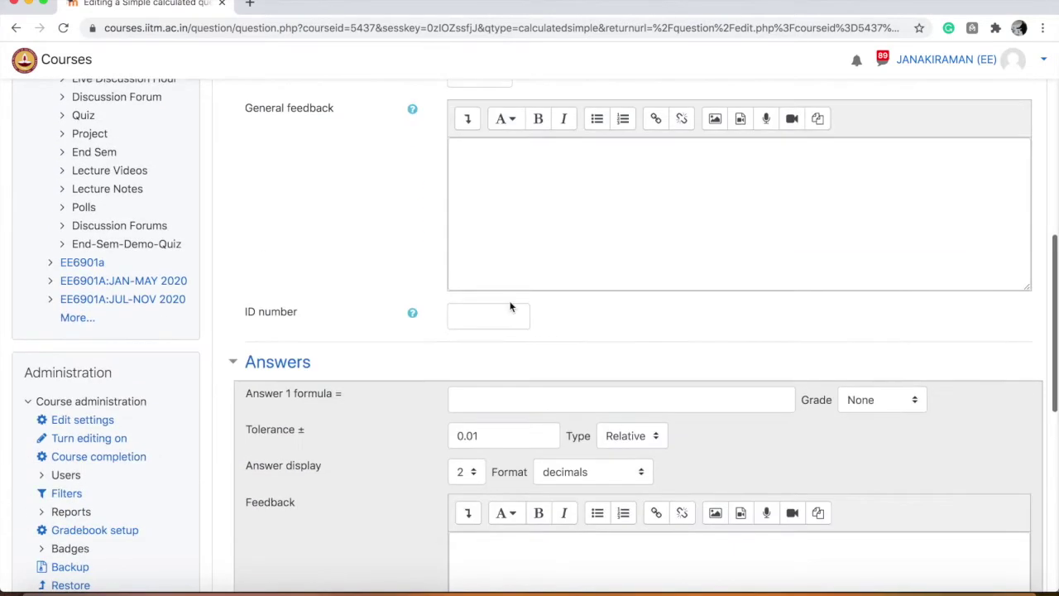
scroll(511, 307, "down", 3)
scroll(509, 301, "up", 4)
scroll(509, 301, "down", 4)
scroll(508, 307, "up", 9)
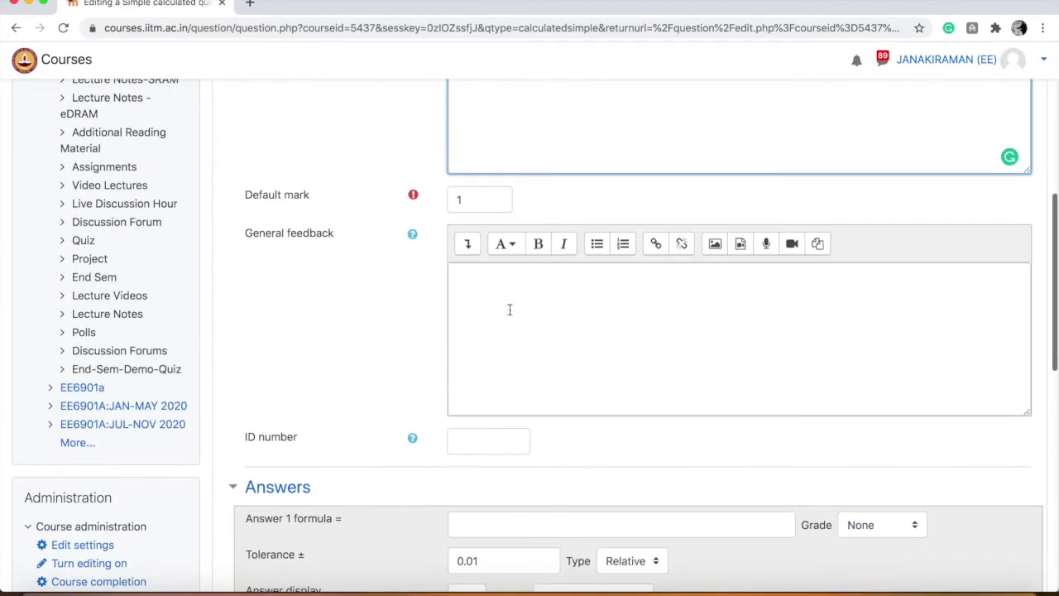
scroll(508, 307, "up", 1)
scroll(508, 307, "down", 15)
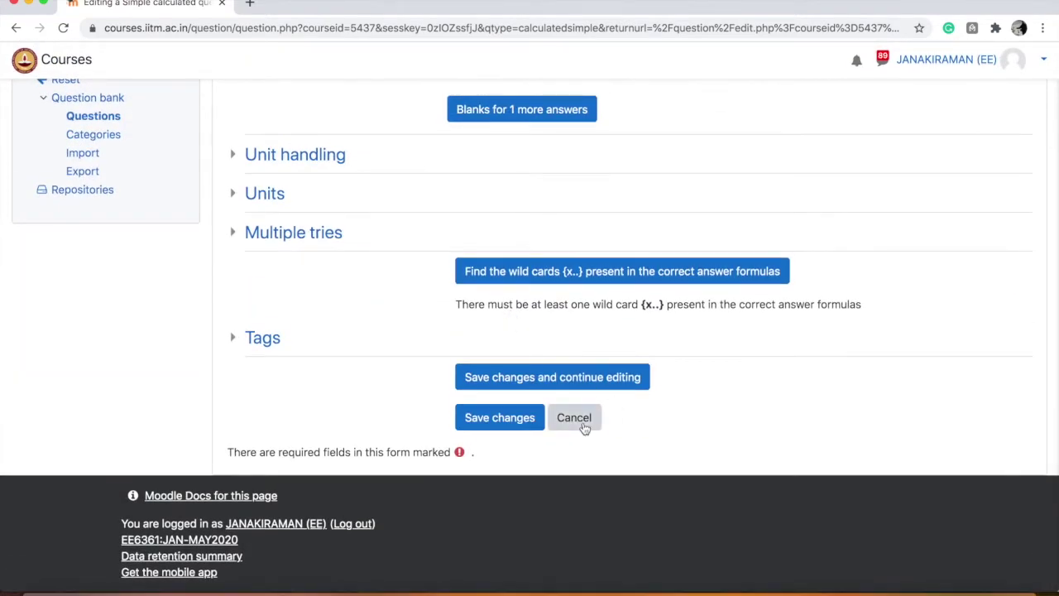
left_click(505, 428)
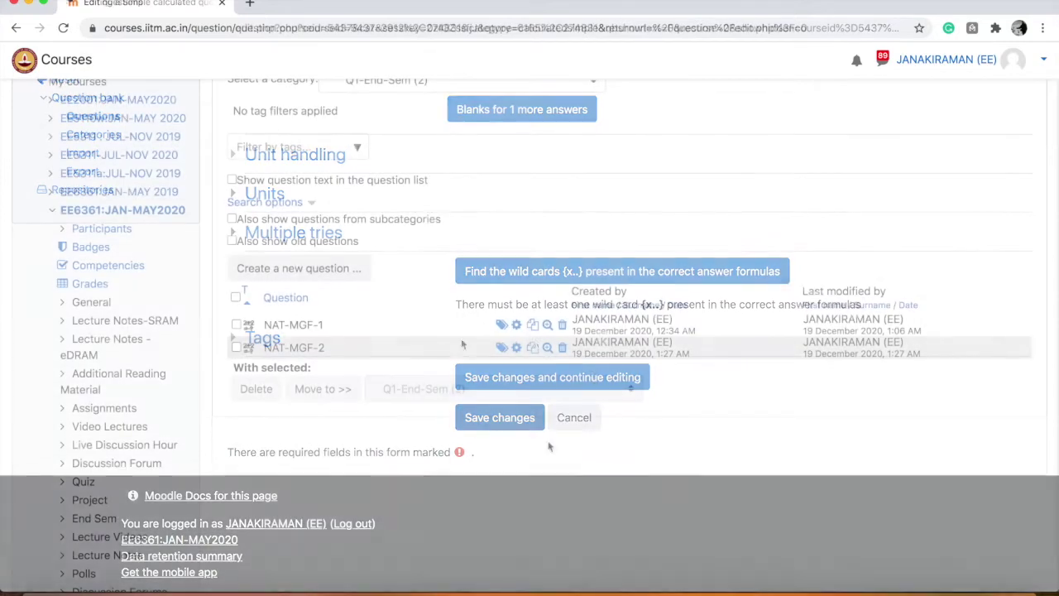
- Preview the NAT-MGF-1 and NAT-MGF-2 questions one after the other, closing each preview
left_click(548, 325)
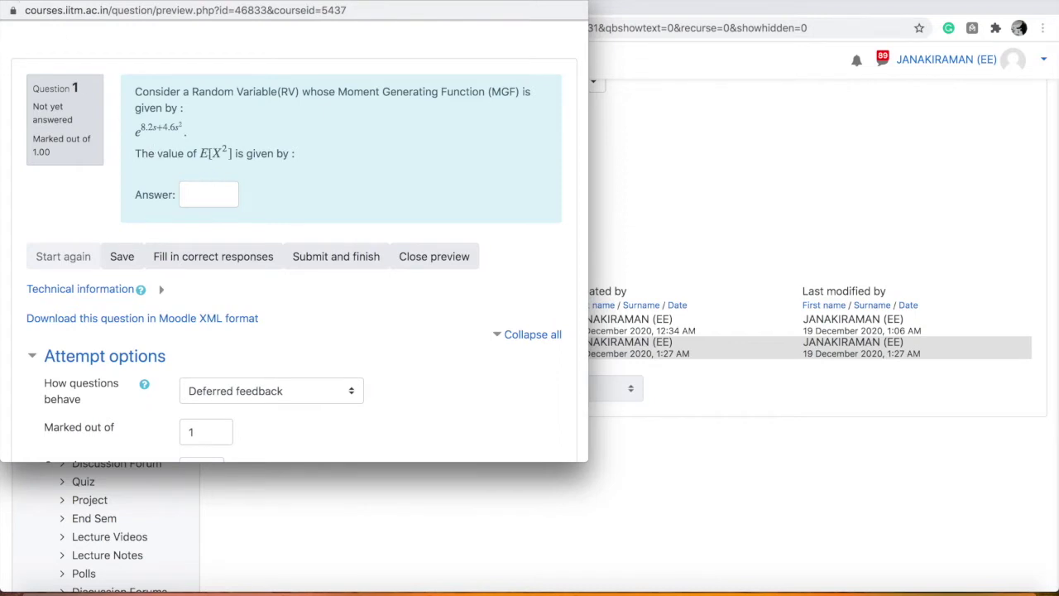
key("super+w")
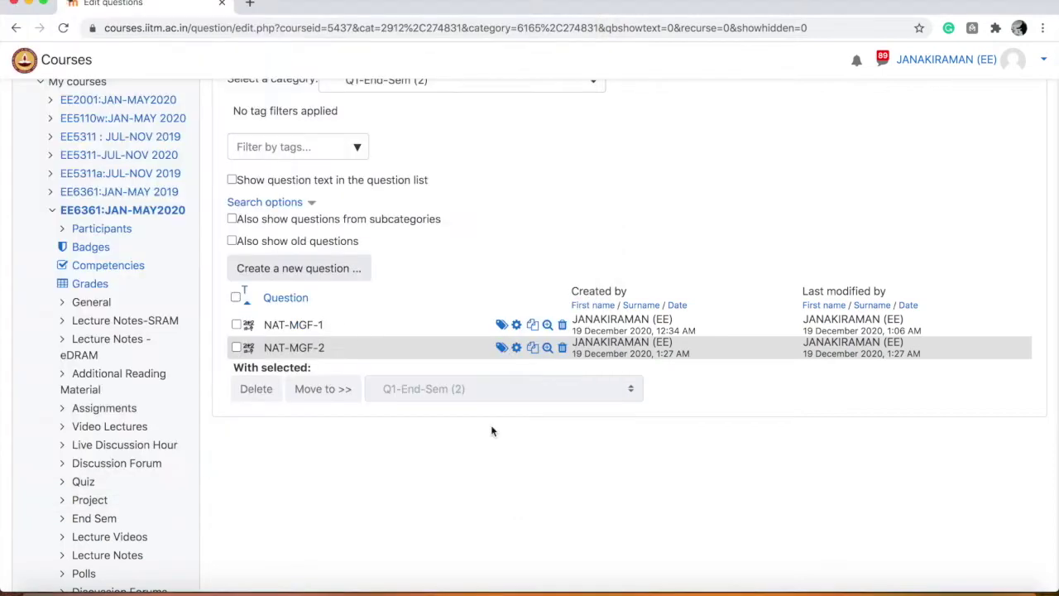
left_click(546, 348)
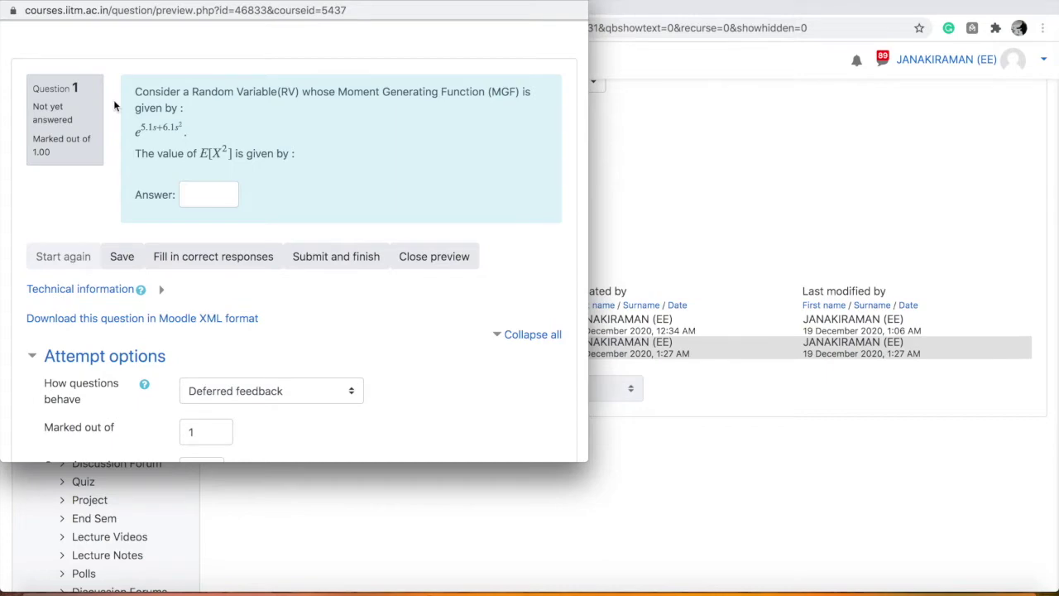
left_click(433, 256)
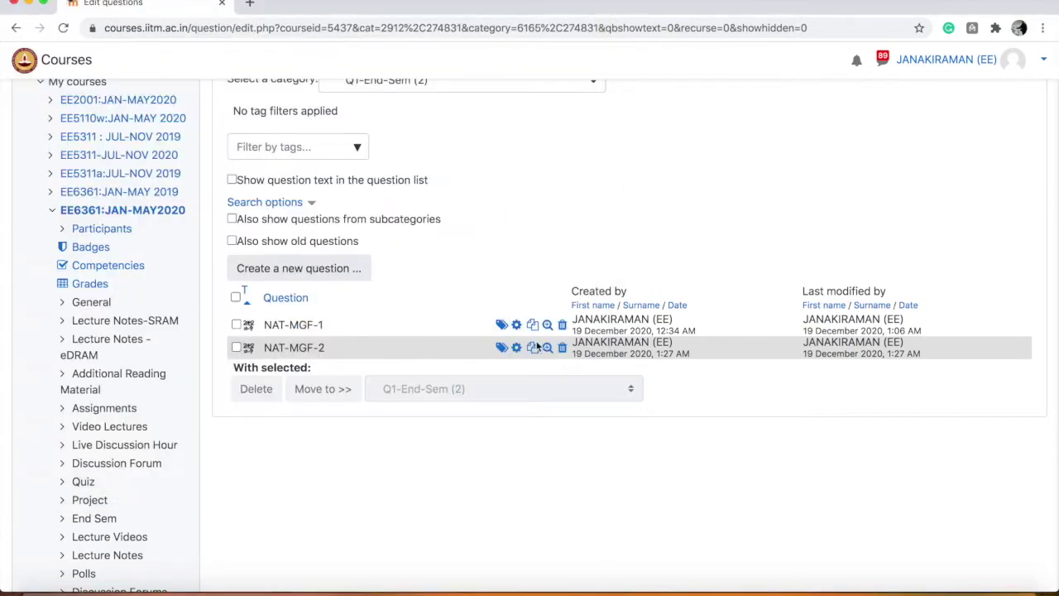
- Open NAT-MGF-1 for editing and insert \(X\) after "Random Variable(RV)" in the question text
left_click(517, 326)
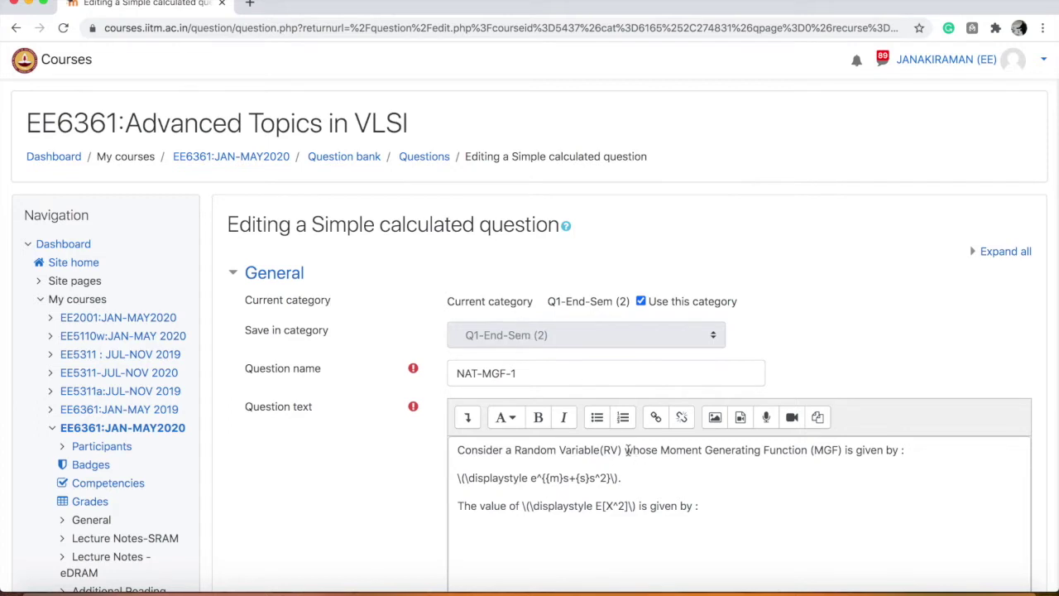
scroll(627, 450, "down", 3)
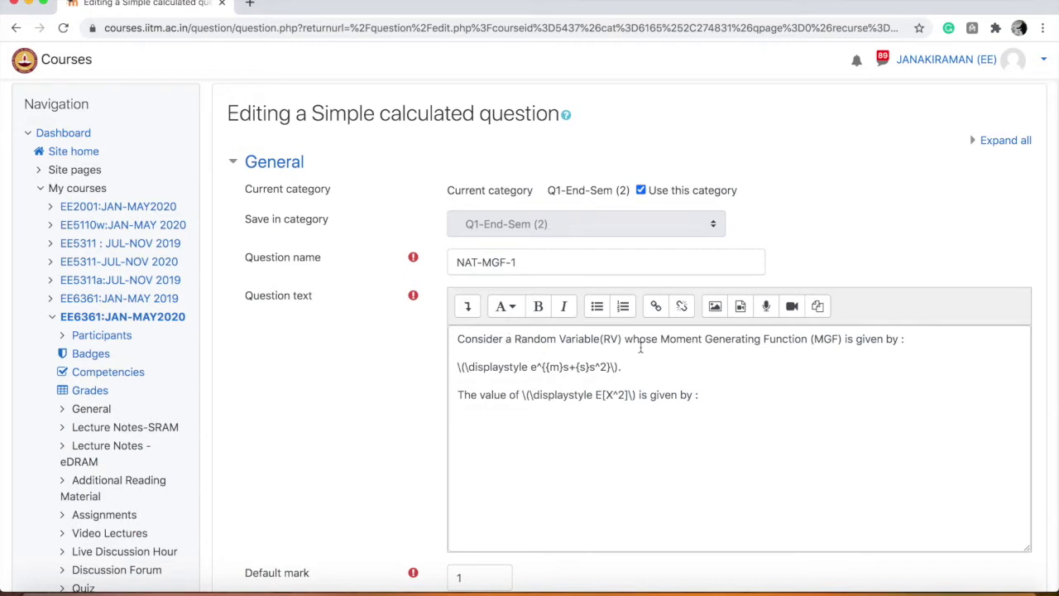
left_click(678, 406)
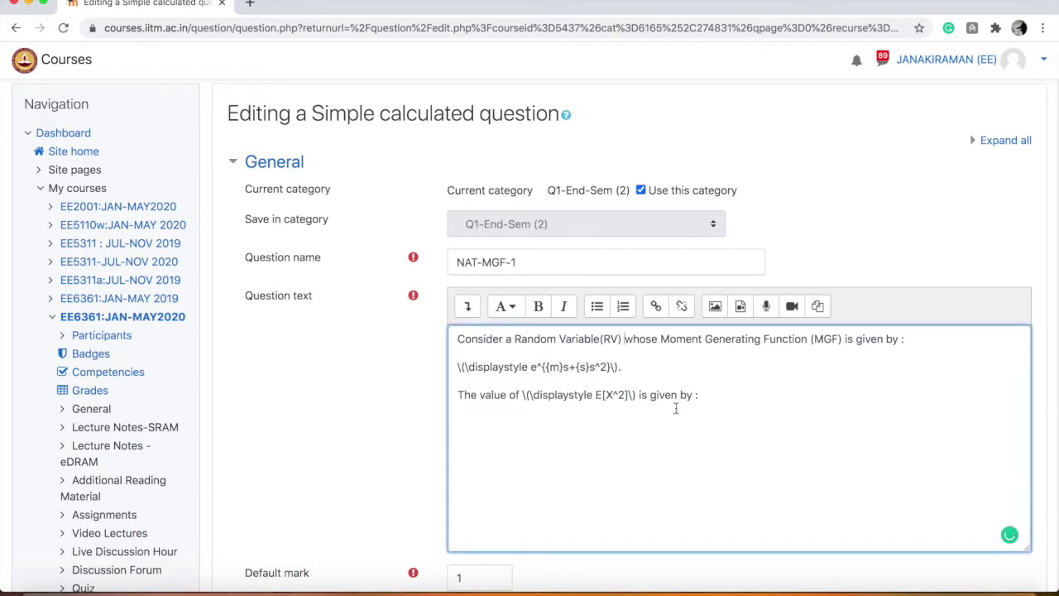
left_click(626, 339)
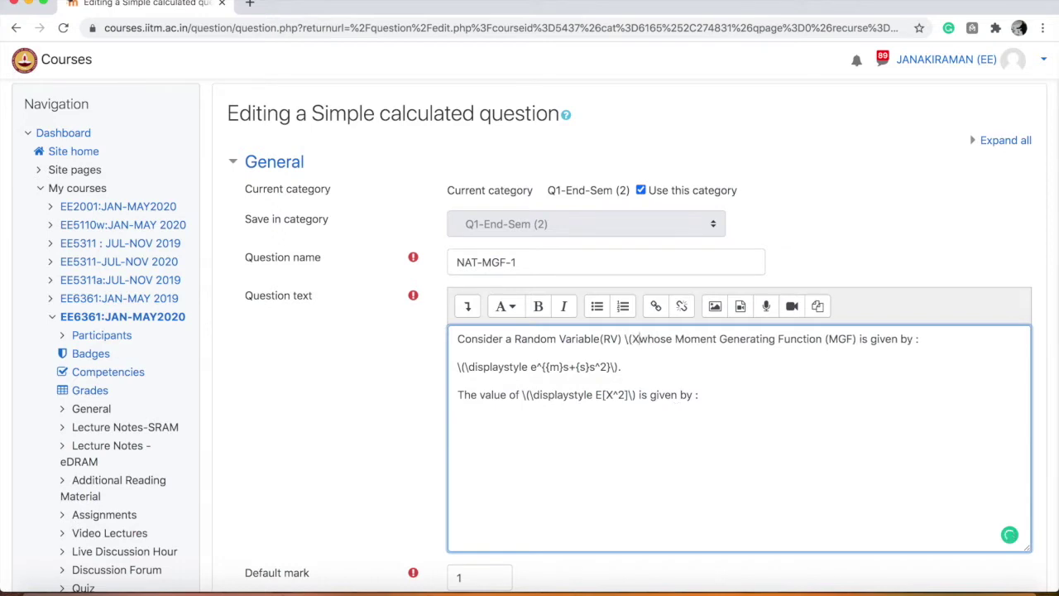
type(")")
key("Right")
key("Right")
key("Right")
key("Right")
key("Right")
key("Right")
key("Right")
key("Right")
key("Right")
key("Right")
key("Right")
key("Right")
key("Right")
key("Right")
key("Right")
key("Right")
key("Right")
key("Right")
key("Right")
key("Right")
key("Right")
key("Right")
key("Right")
key("Right")
key("Right")
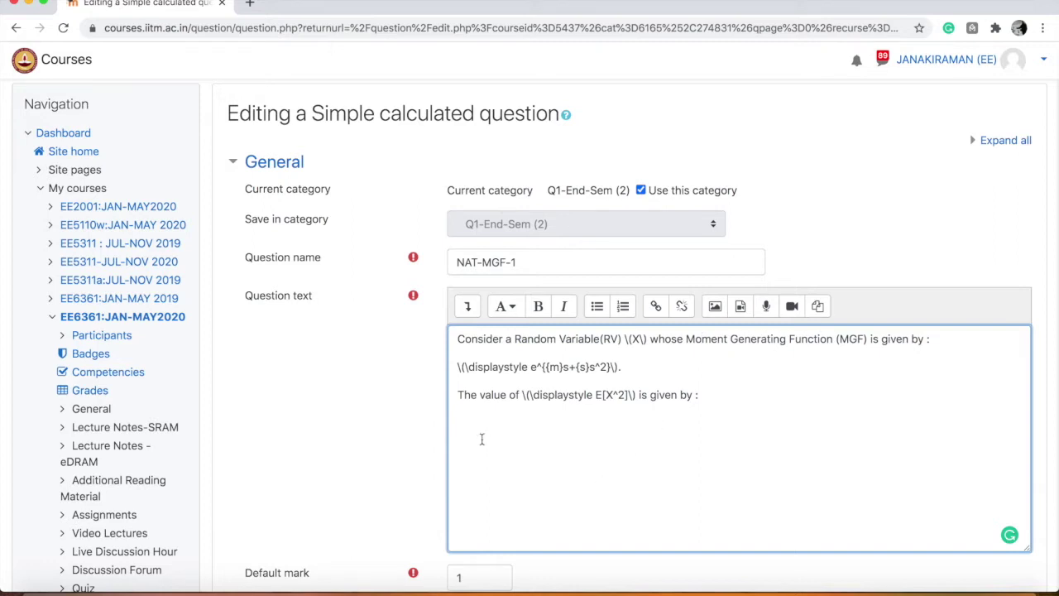
- Examine the {m} and {s} wild cards in the exponential expression of the question text
double_click(554, 366)
left_click(563, 366)
left_click_drag(578, 367, 596, 366)
left_click(590, 367)
key("Left")
key("shift+Left")
key("shift+Left")
key("shift+Left")
- Review the answer formula settings and expand the wild card values and the wild card generation parameters
scroll(437, 431, "down", 10)
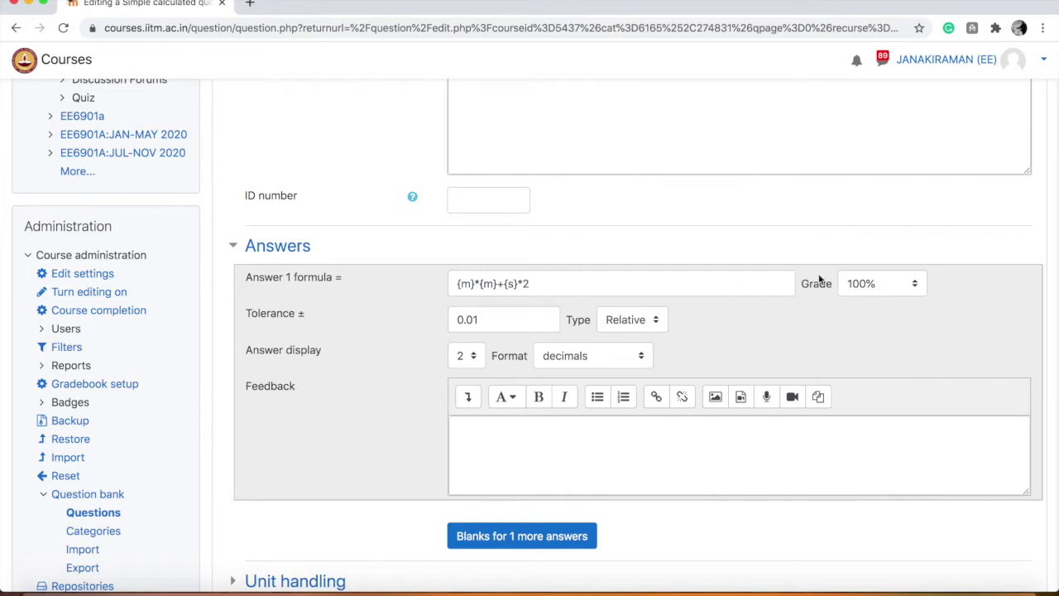
scroll(352, 397, "down", 3)
scroll(353, 403, "down", 1)
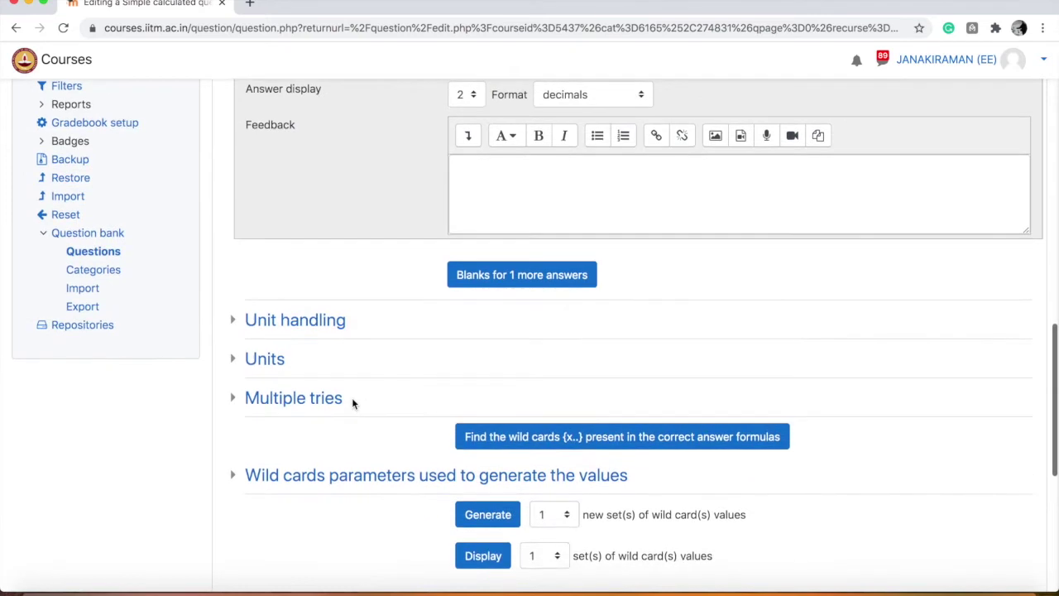
scroll(352, 402, "down", 2)
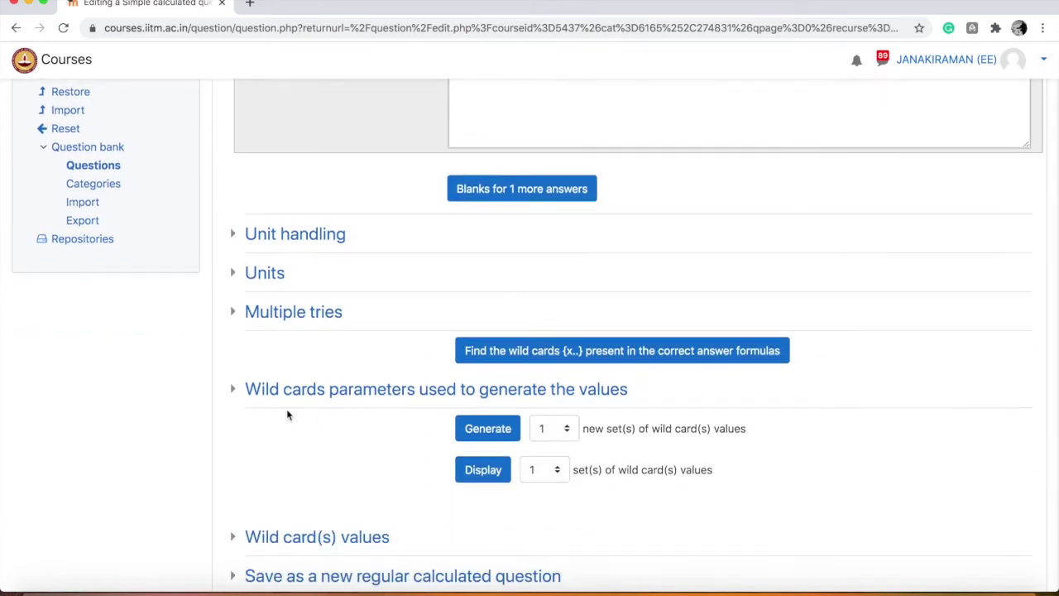
left_click(239, 536)
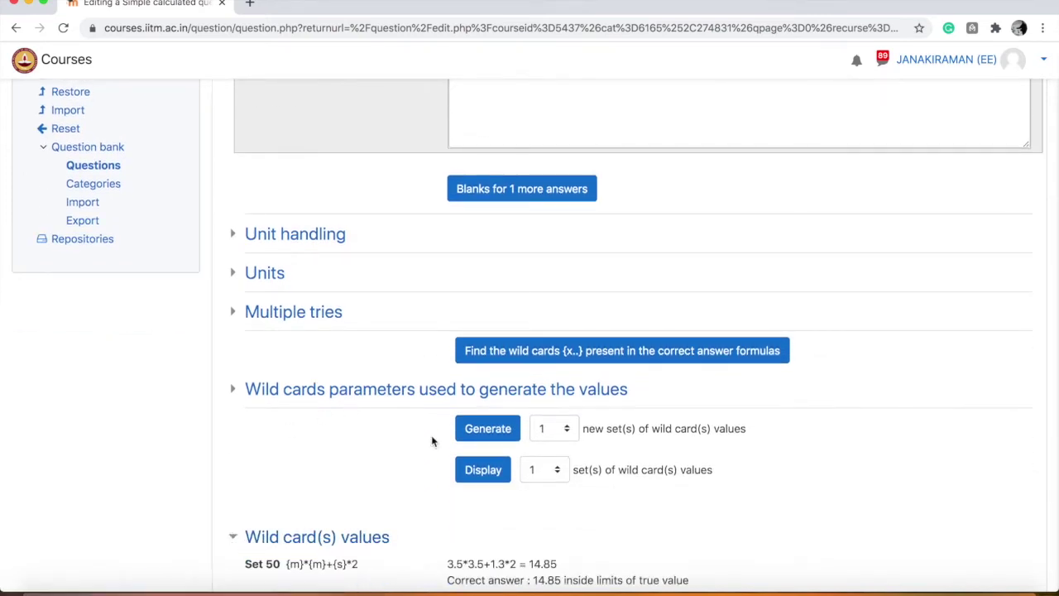
scroll(432, 441, "down", 3)
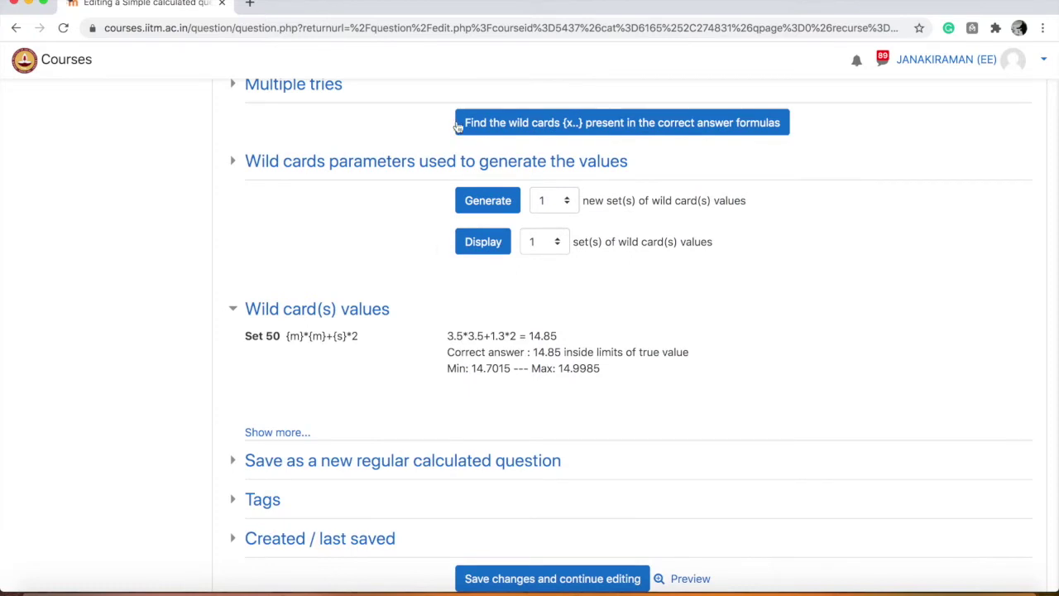
scroll(277, 217, "up", 1)
scroll(277, 217, "up", 1)
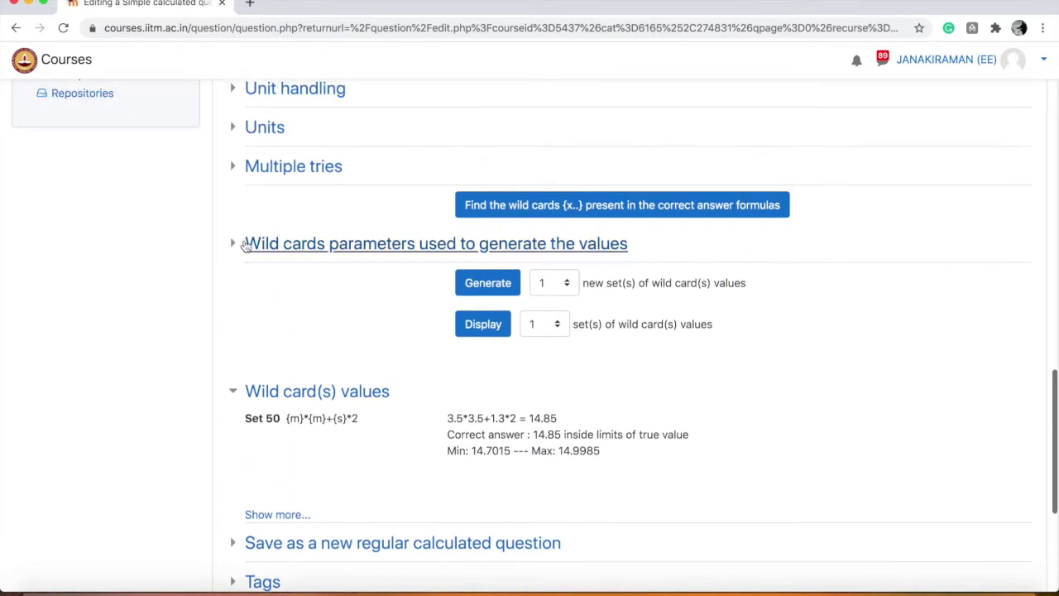
left_click(237, 242)
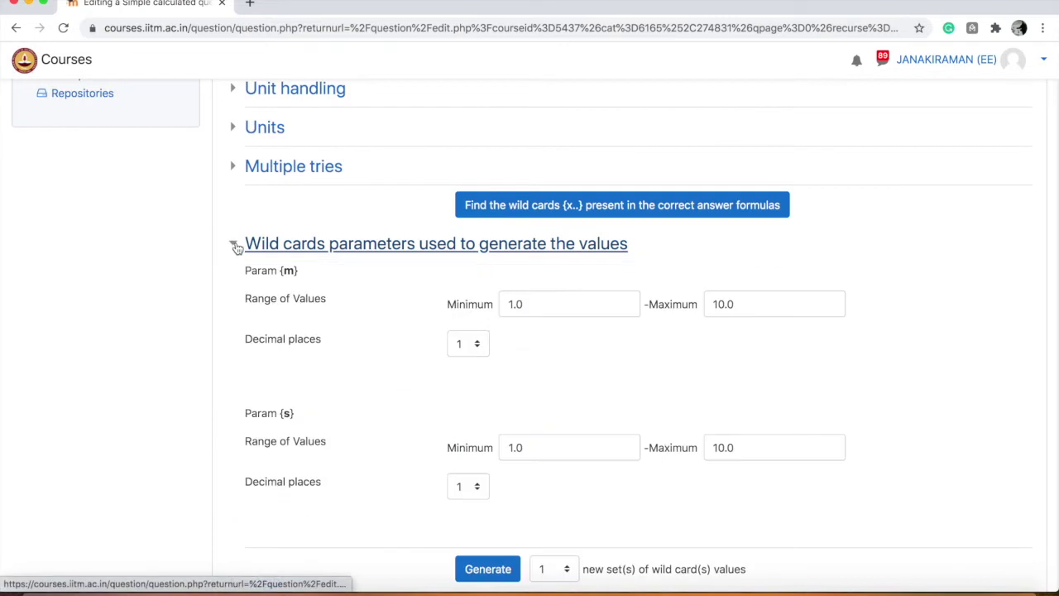
- Find the wild cards present in the correct answer formulas and review the value ranges of {m} and {s}
left_click(534, 208)
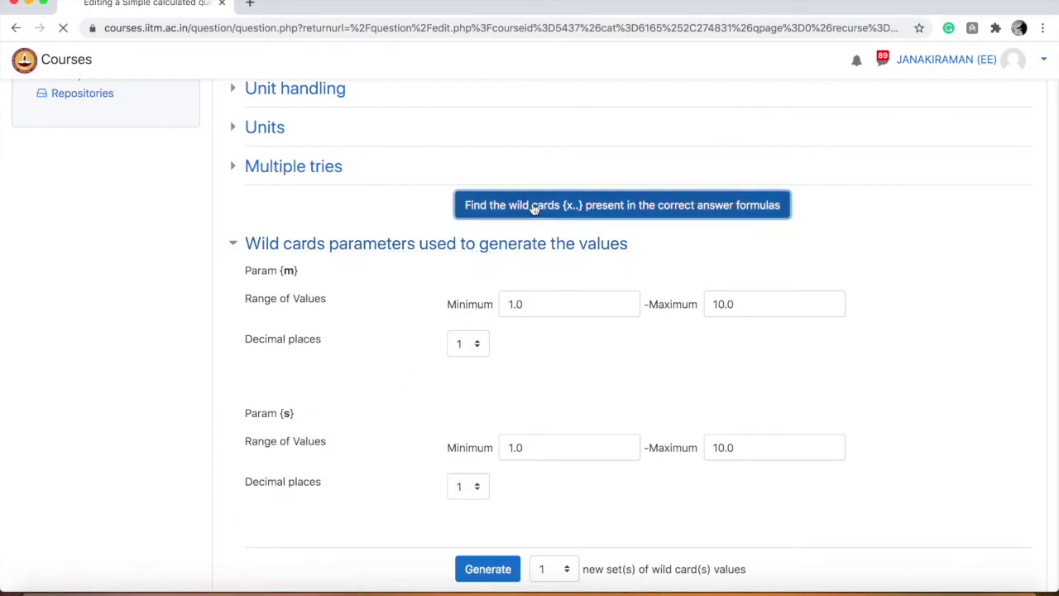
scroll(535, 208, "down", 15)
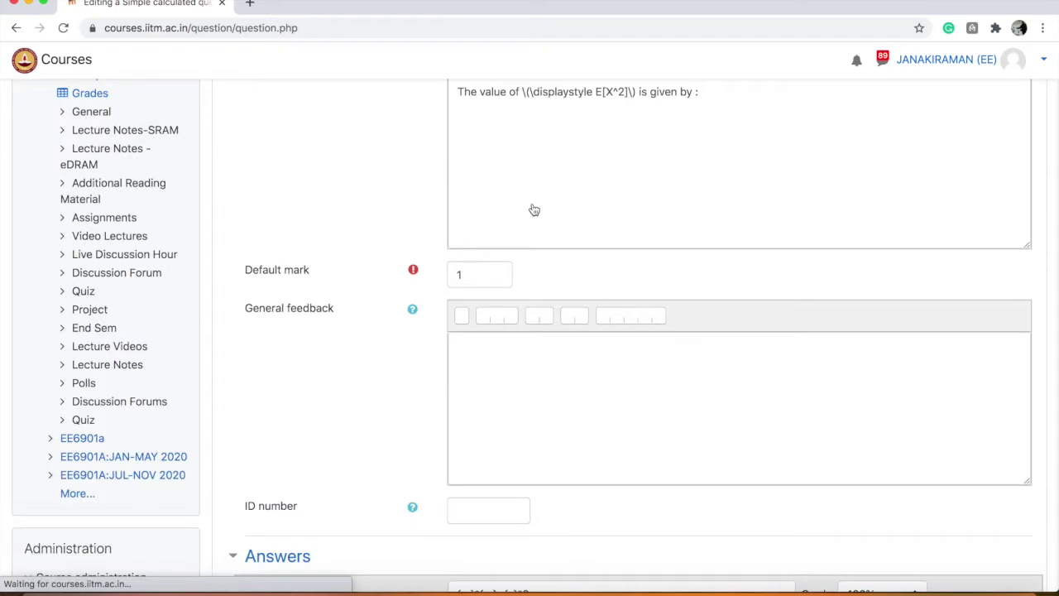
scroll(544, 411, "down", 2)
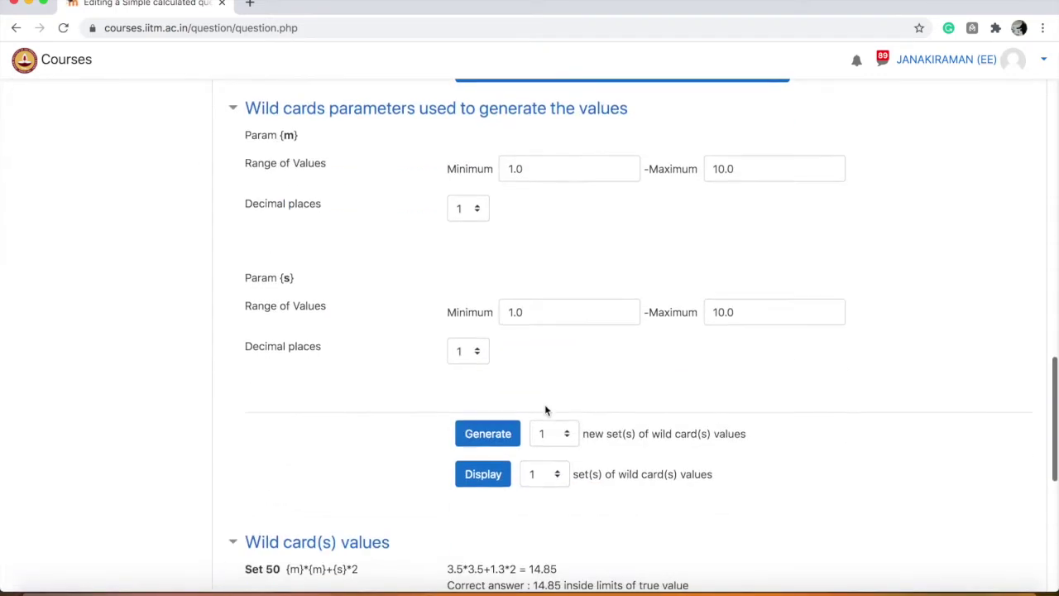
scroll(545, 411, "up", 1)
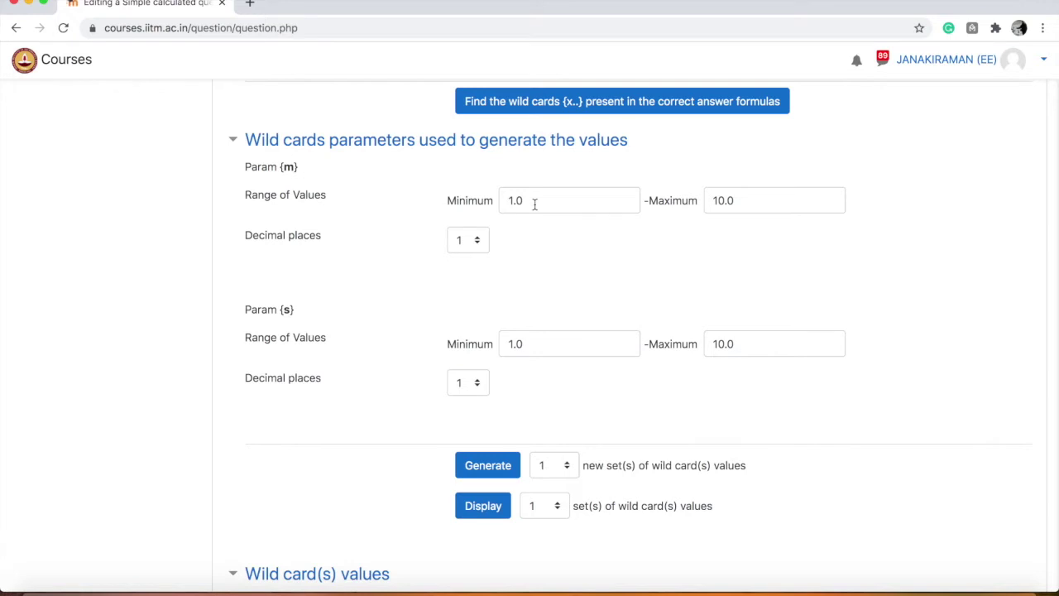
- Generate 10 new sets of wild card values for {m} and {s}
scroll(534, 205, "down", 2)
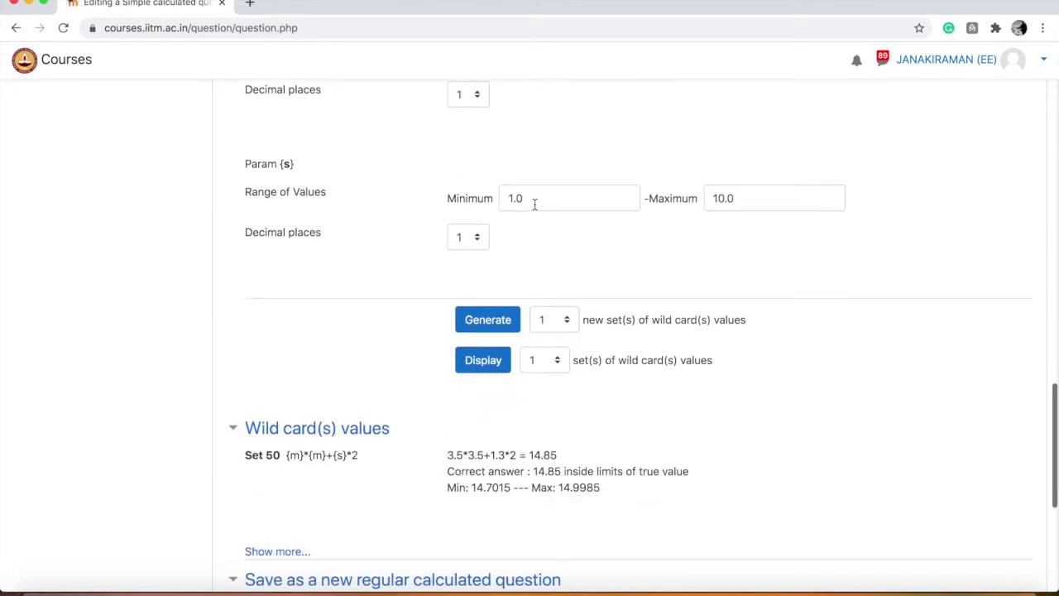
left_click(549, 318)
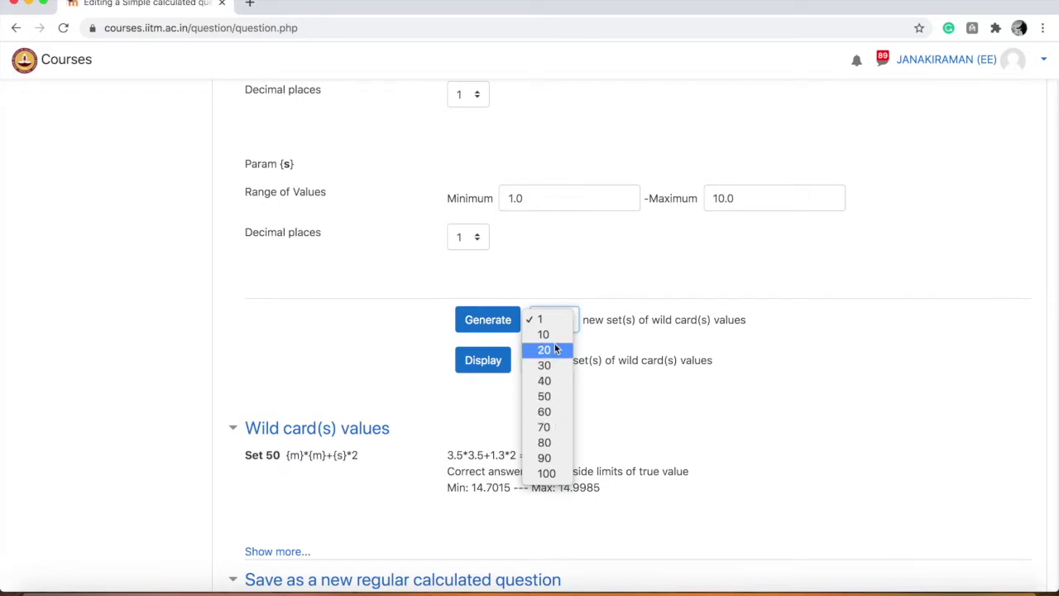
left_click(544, 334)
left_click(489, 320)
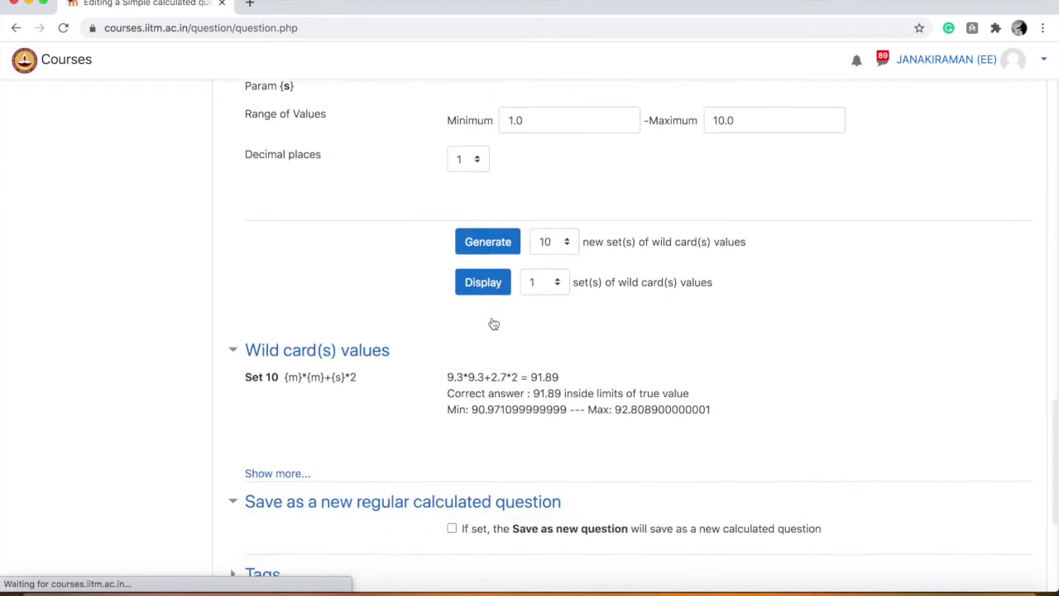
- Display 10 sets of wild card values and review the calculated answer and tolerance limits of each set
left_click(538, 273)
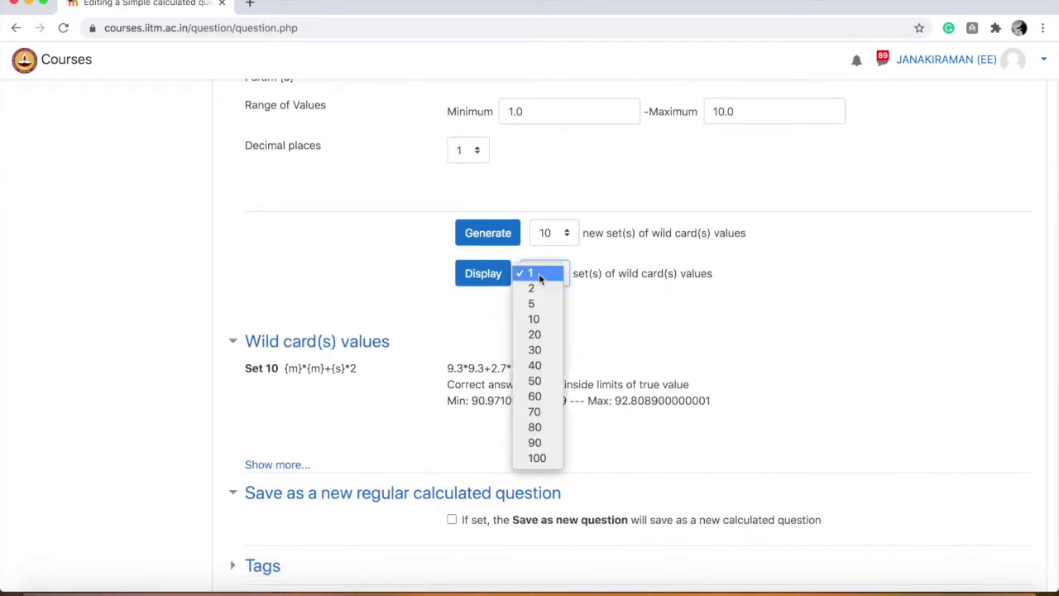
left_click(539, 319)
left_click(493, 278)
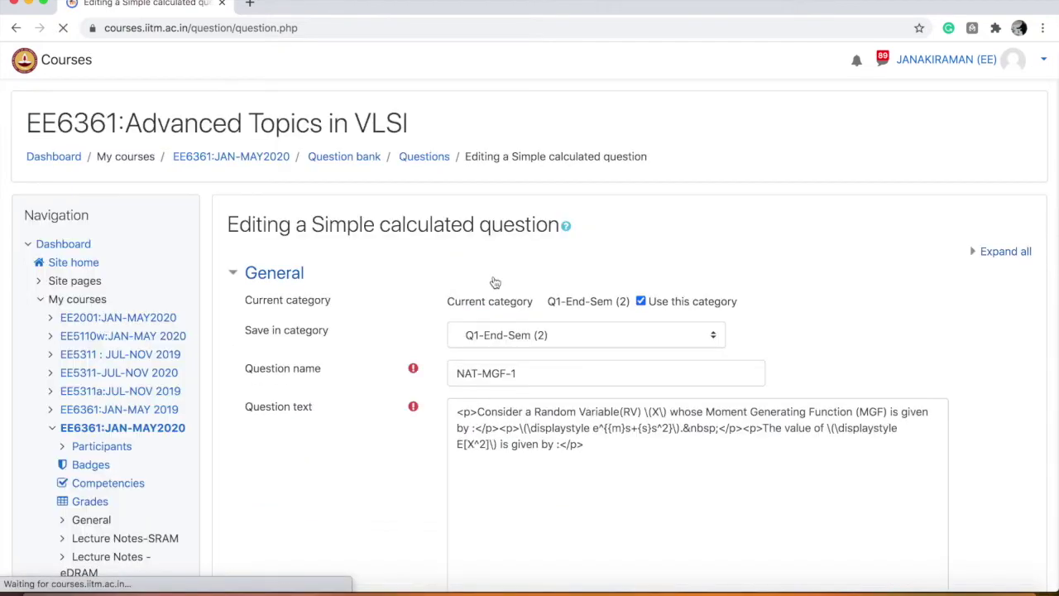
scroll(495, 283, "down", 10)
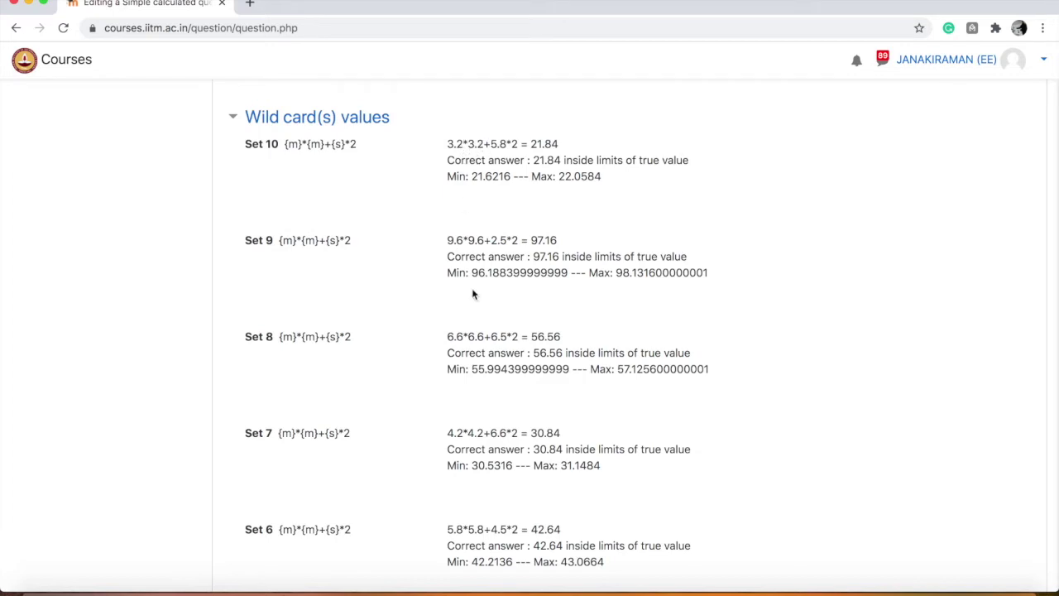
scroll(472, 292, "down", 3)
scroll(472, 294, "down", 4)
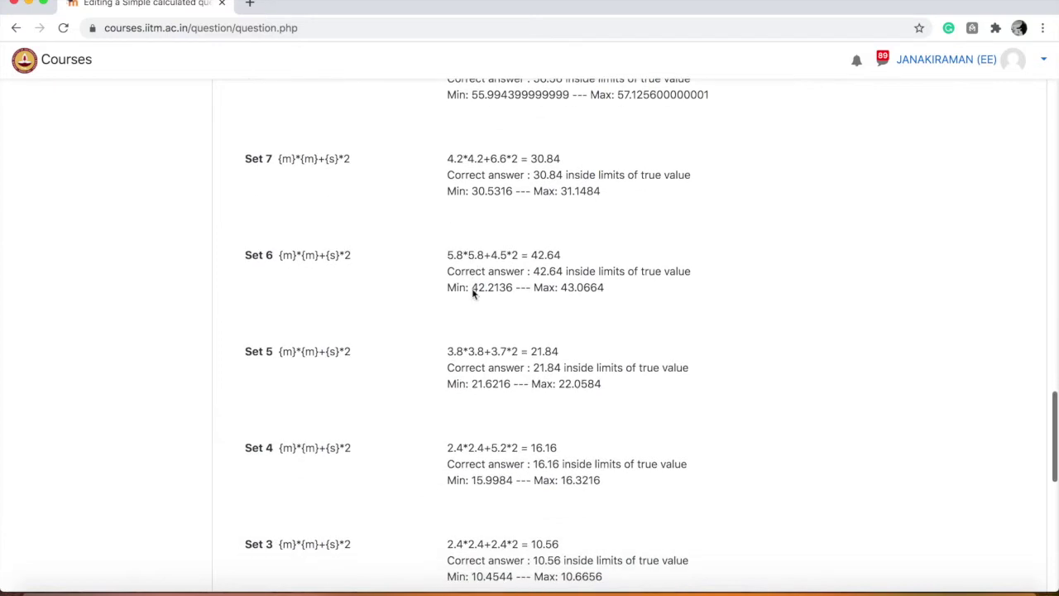
scroll(472, 290, "down", 5)
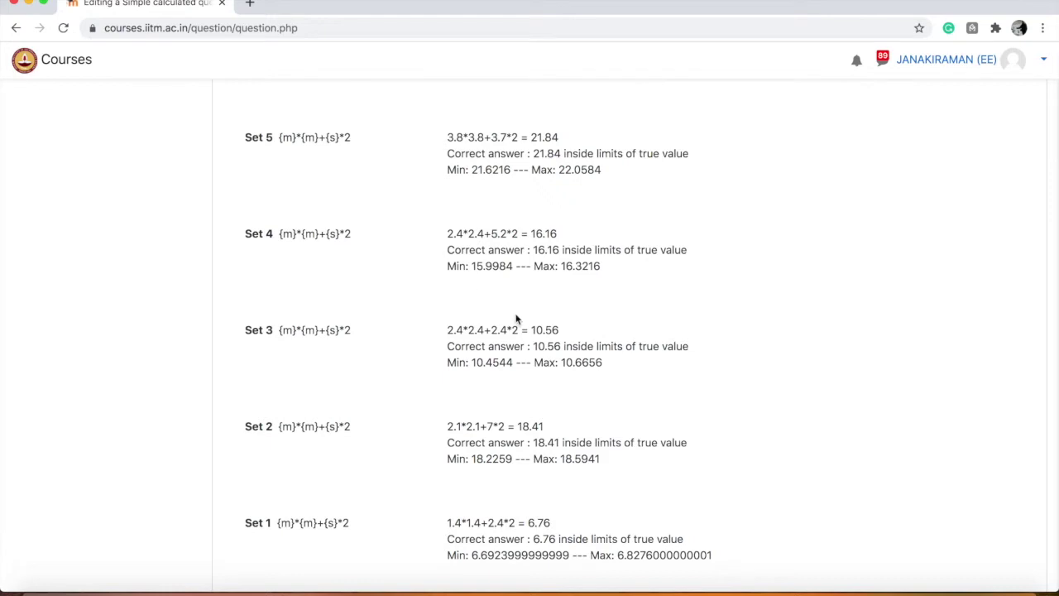
scroll(530, 331, "down", 5)
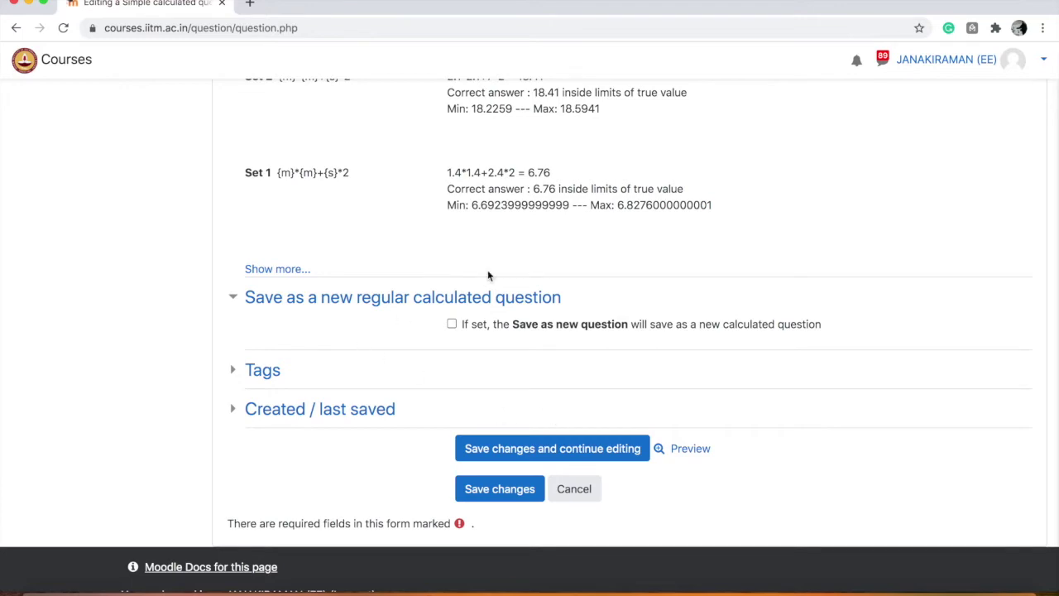
- Check the Answer 1 formula against the generated sets and save the changes to NAT-MGF-1
scroll(488, 270, "up", 15)
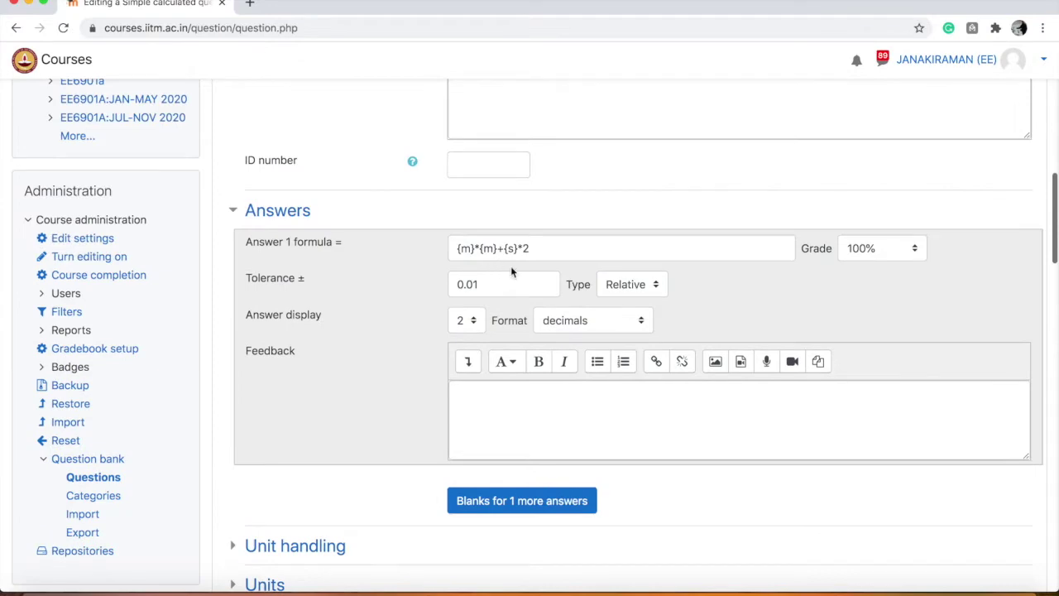
left_click(542, 250)
scroll(393, 411, "down", 3)
scroll(393, 411, "down", 15)
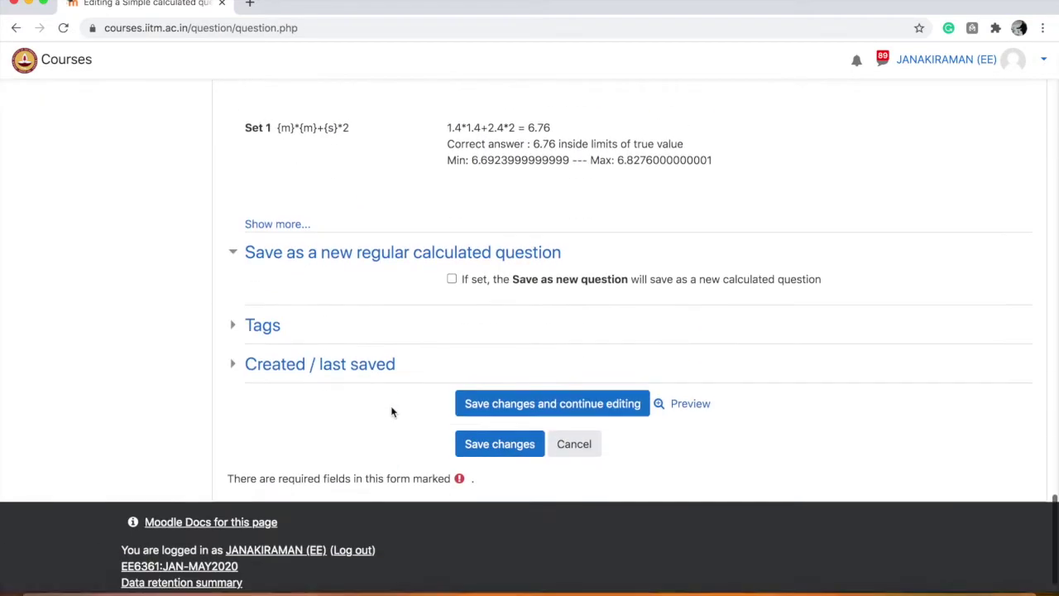
left_click(496, 417)
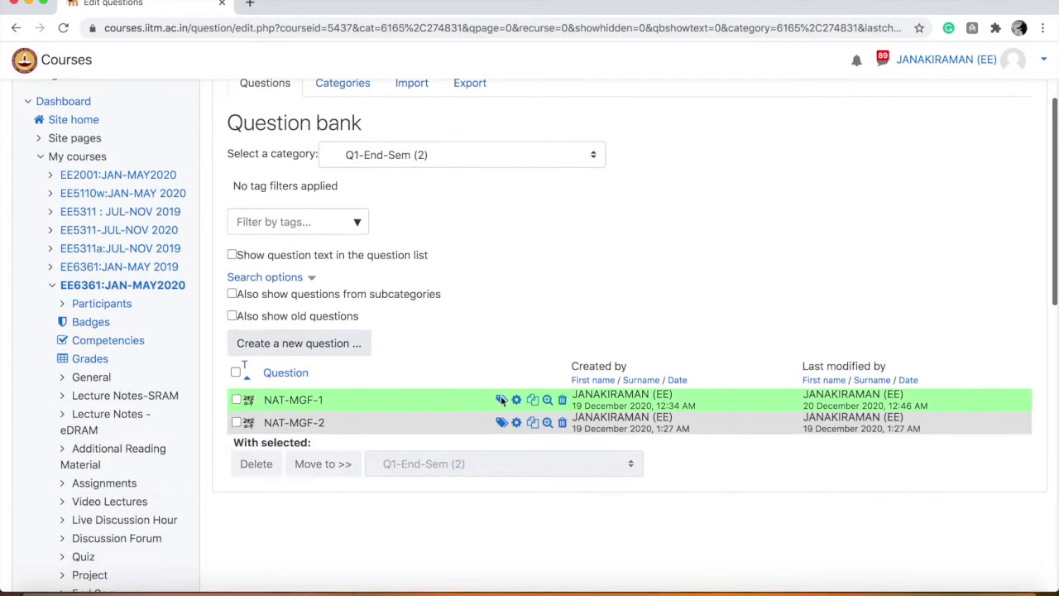
- Preview NAT-MGF-1 three times, closing each preview, to compare the randomised coefficients in the exponential expression
left_click(547, 400)
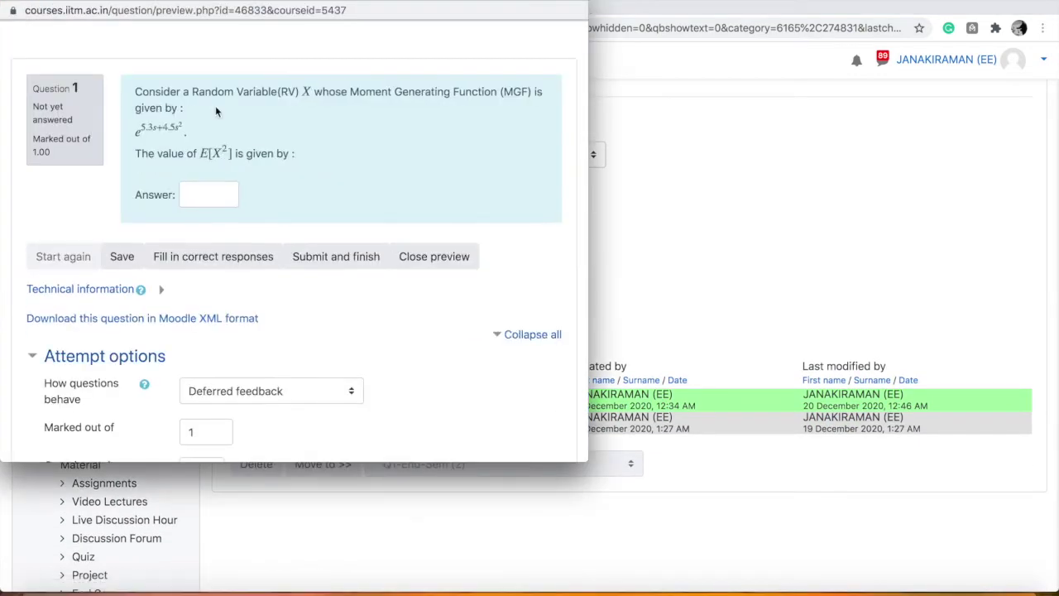
left_click(13, 4)
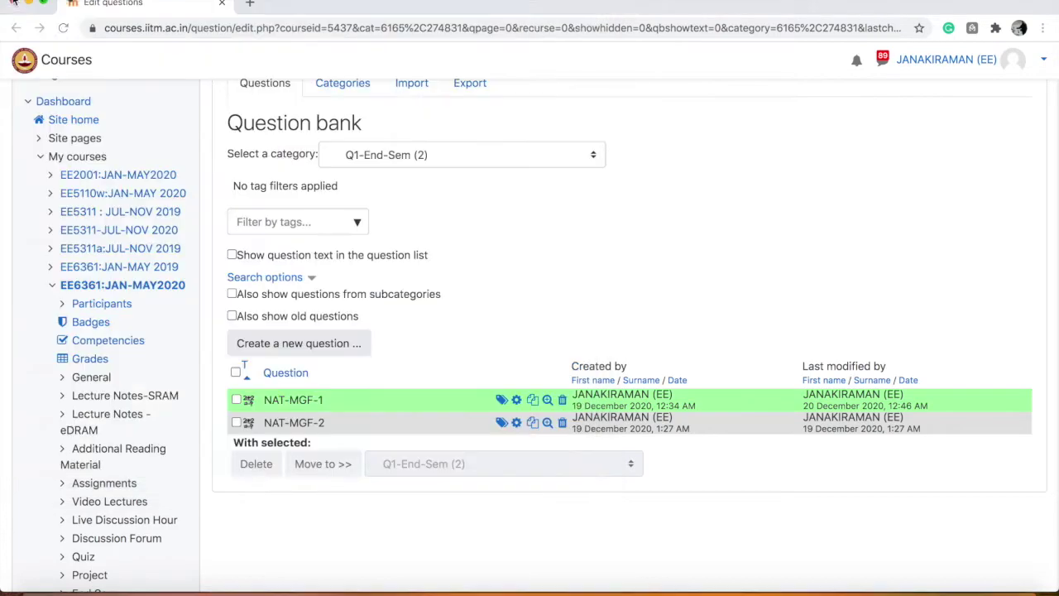
left_click(549, 402)
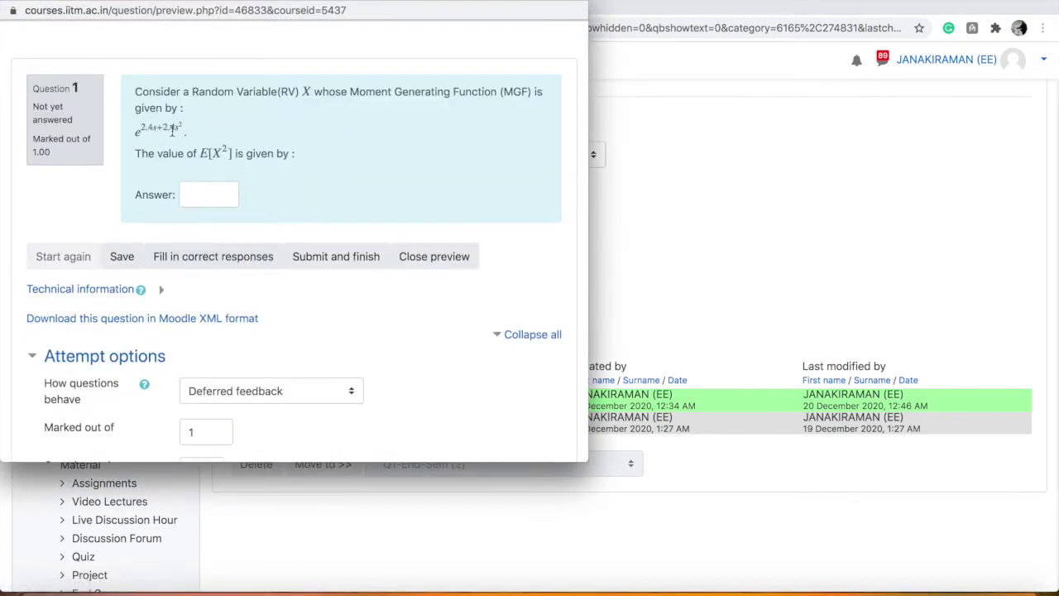
left_click(16, 3)
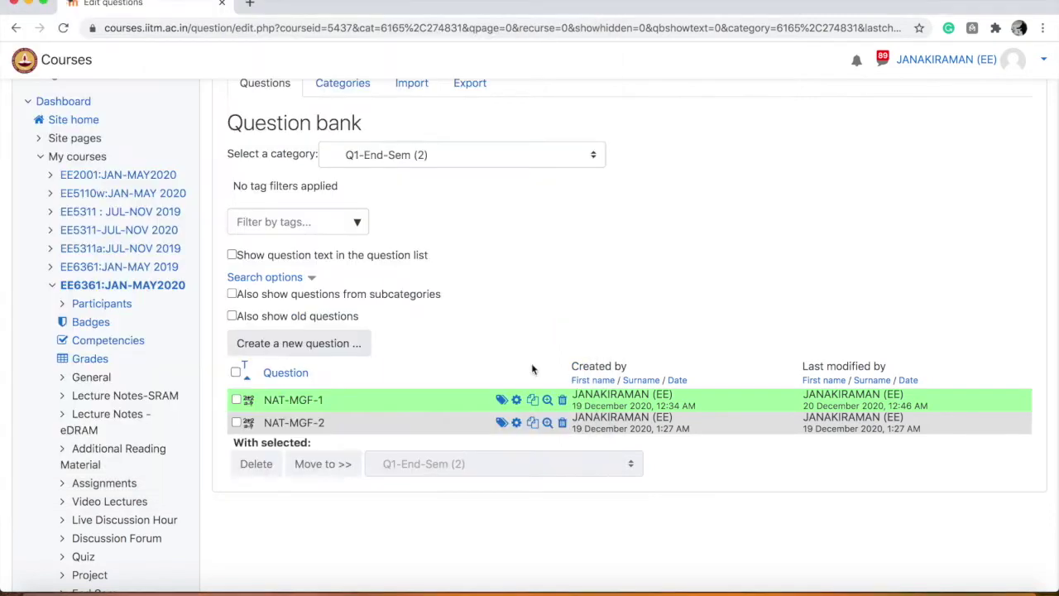
left_click(548, 400)
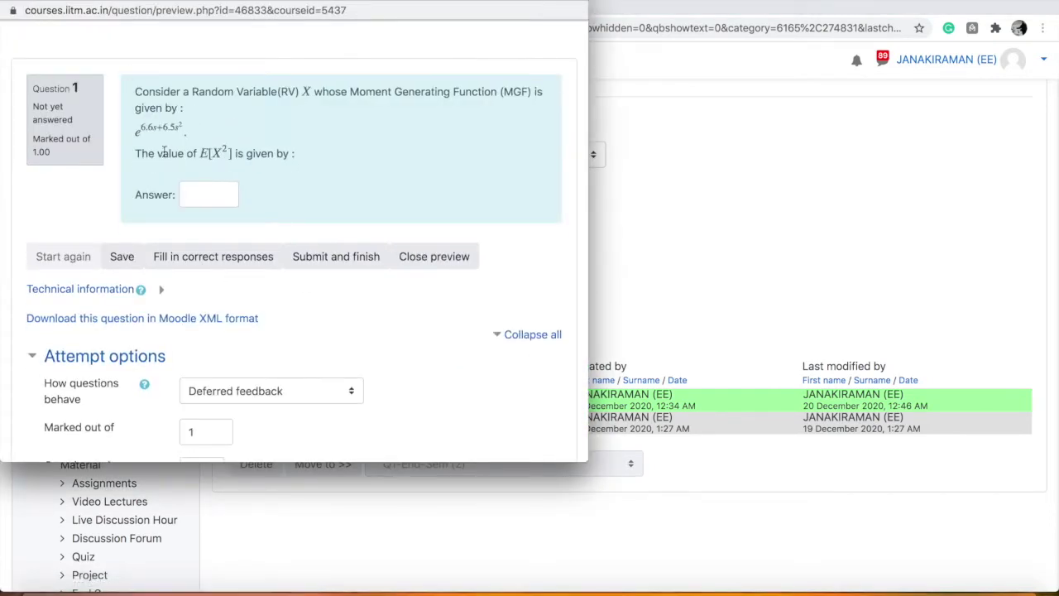
left_click(11, 2)
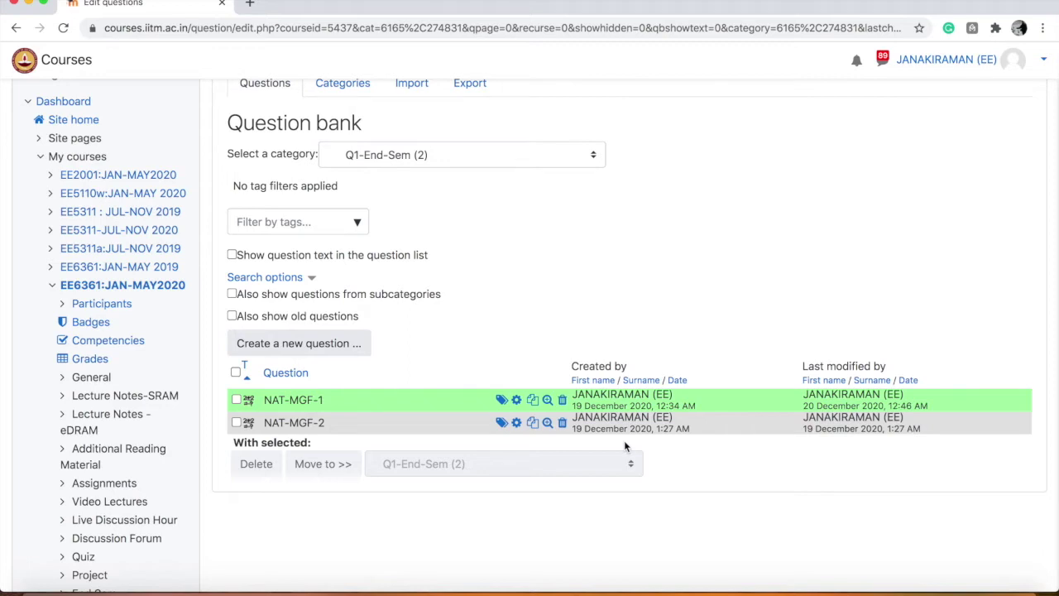
- Reopen NAT-MGF-1 for editing, examine its Answer 1 formula, and return to the question bank
left_click(517, 400)
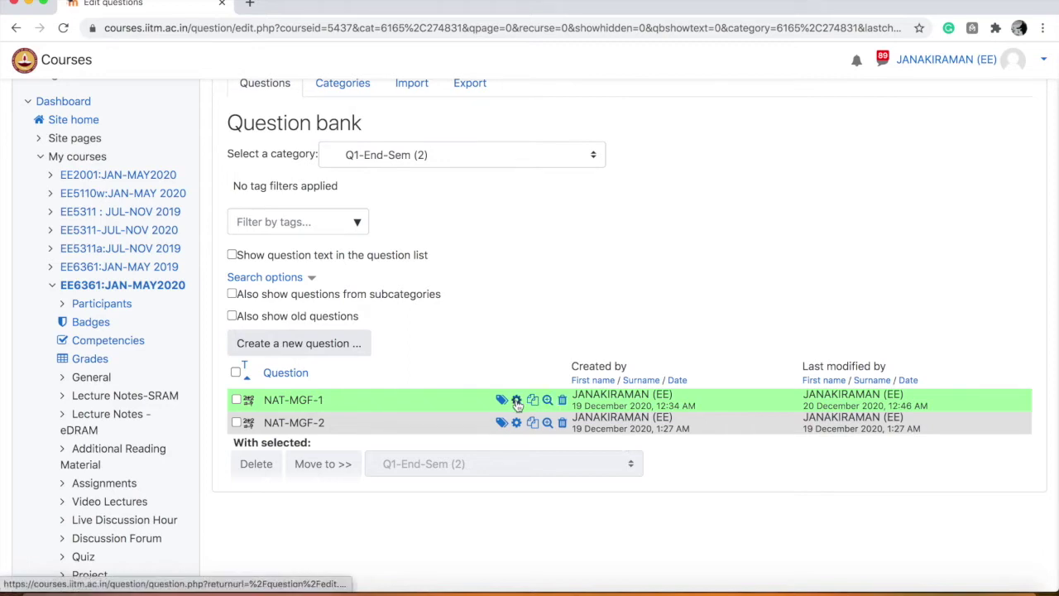
scroll(392, 518, "down", 15)
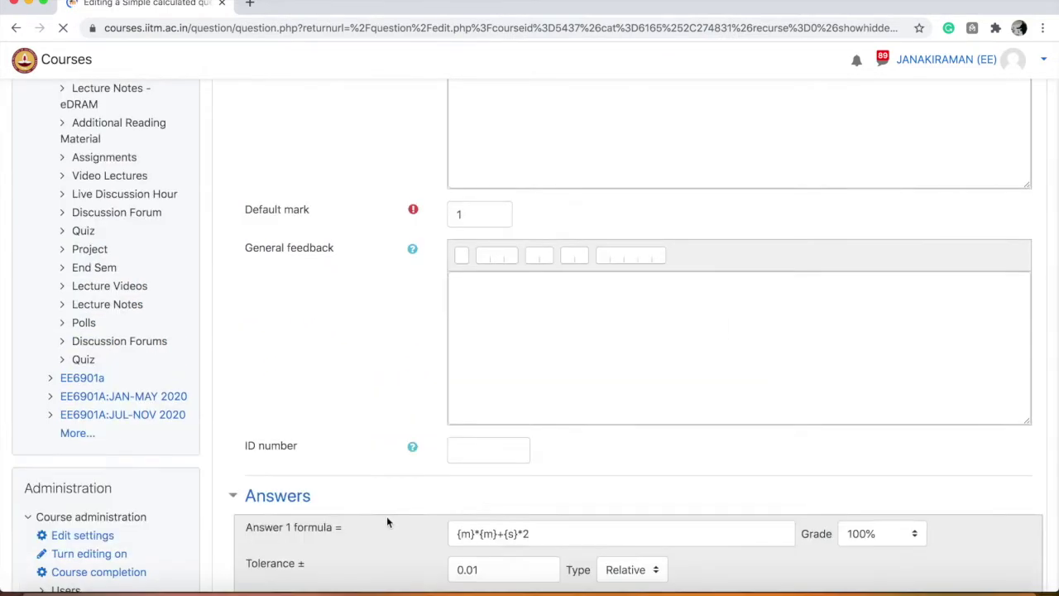
left_click(478, 308)
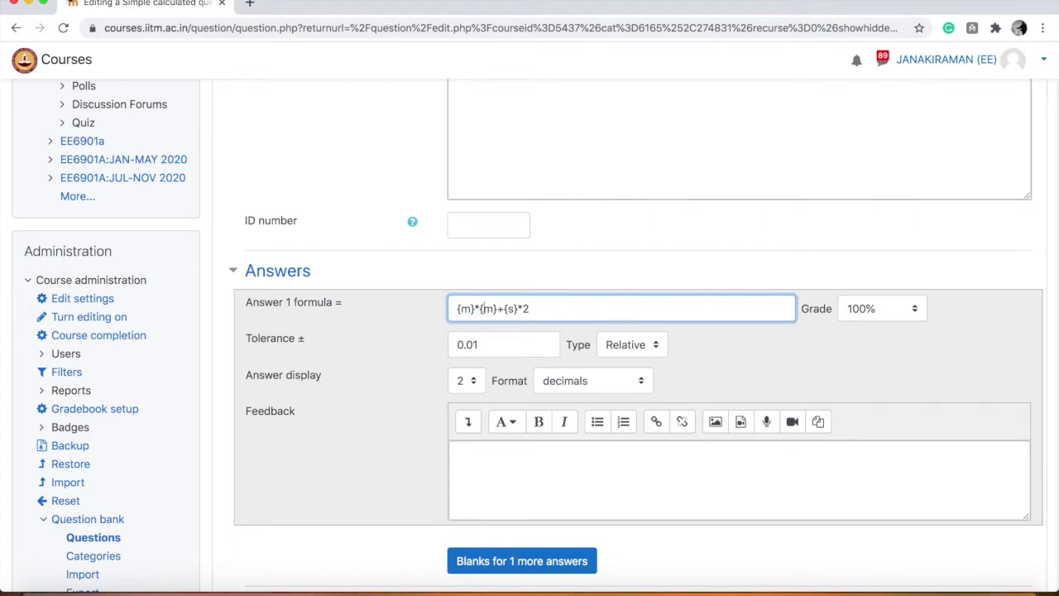
scroll(399, 332, "down", 10)
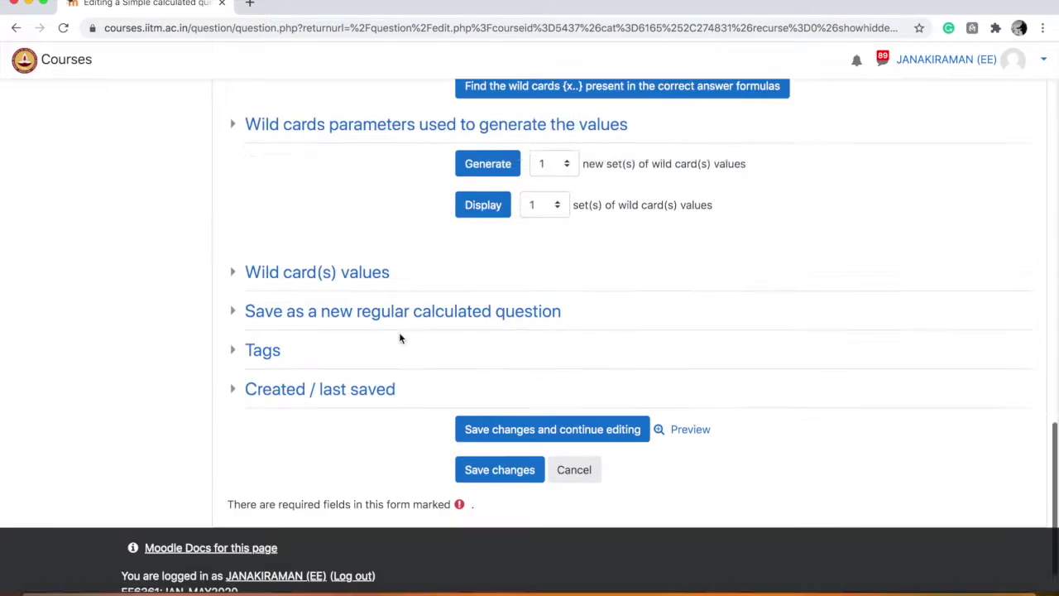
left_click(561, 421)
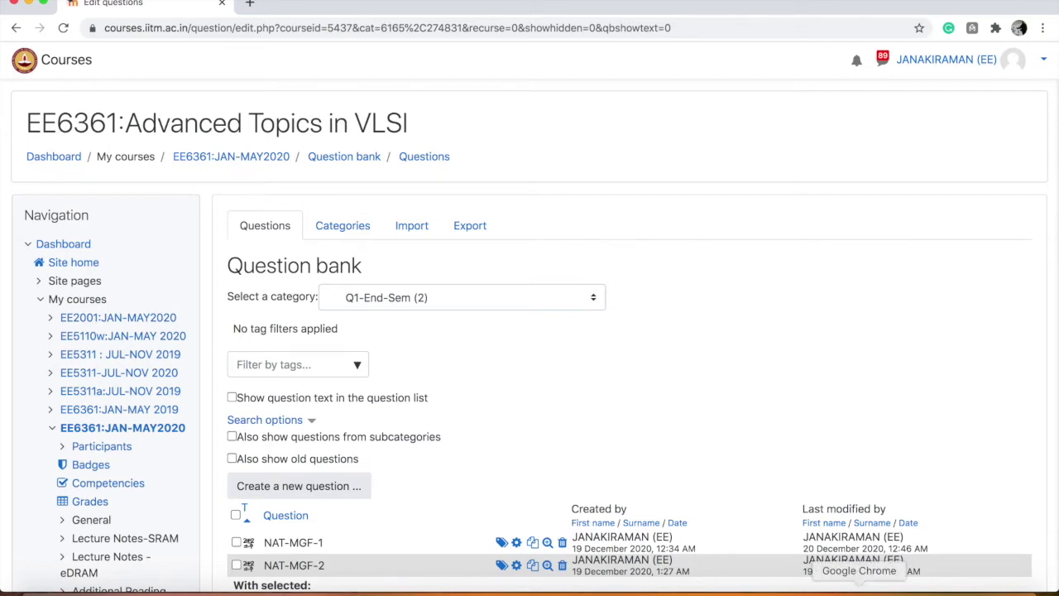
- Switch to the Preview app to view the slide with the NMOS threshold voltage equation
left_click(915, 592)
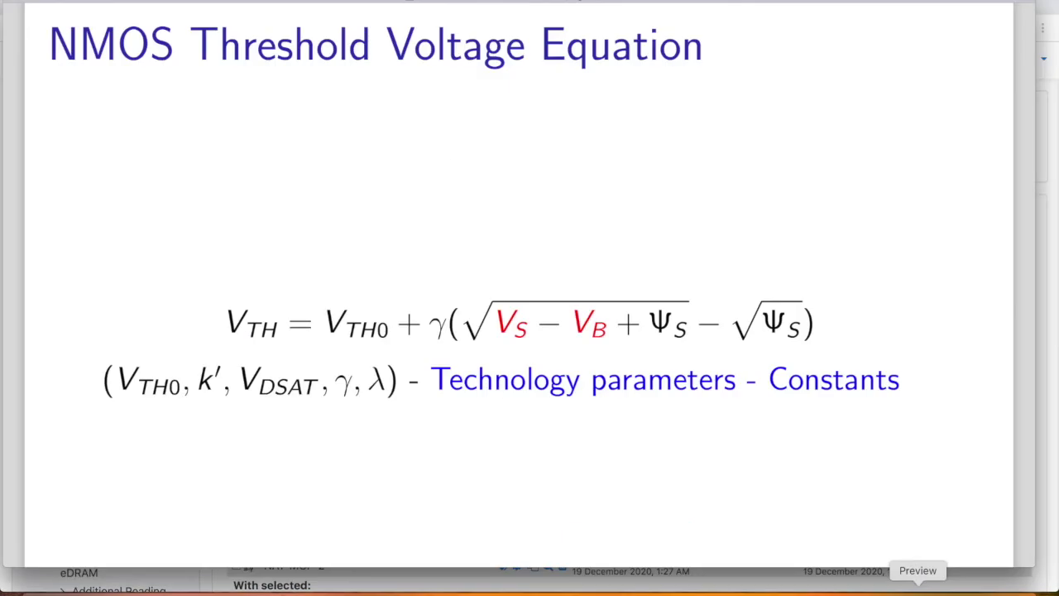
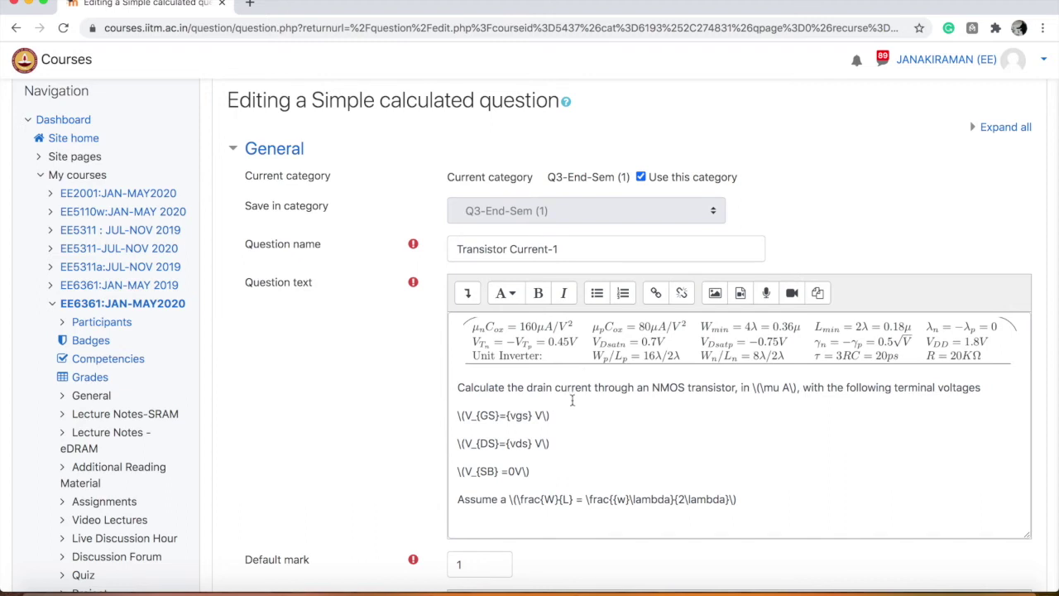
- Examine the {vgs} and {w} wild cards and the V_{SB} line in the question text of Transistor Current-1
left_click_drag(507, 414, 531, 415)
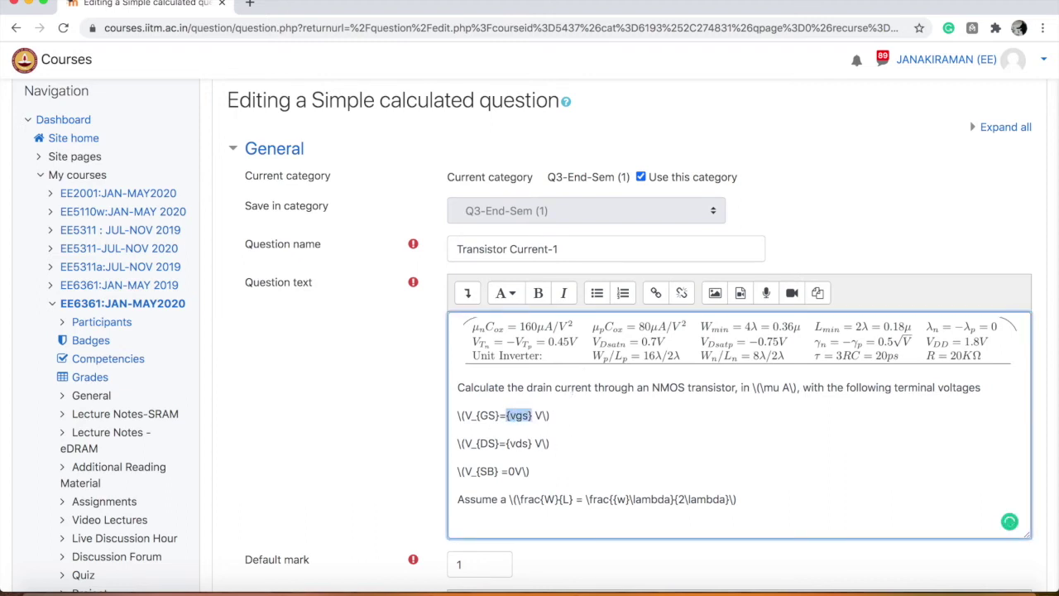
left_click(507, 471)
left_click(613, 499)
left_click_drag(613, 499, 631, 499)
- Switch to the Preview slides to review the drain current equation, and return to the question editor in Chrome
key("super+Tab")
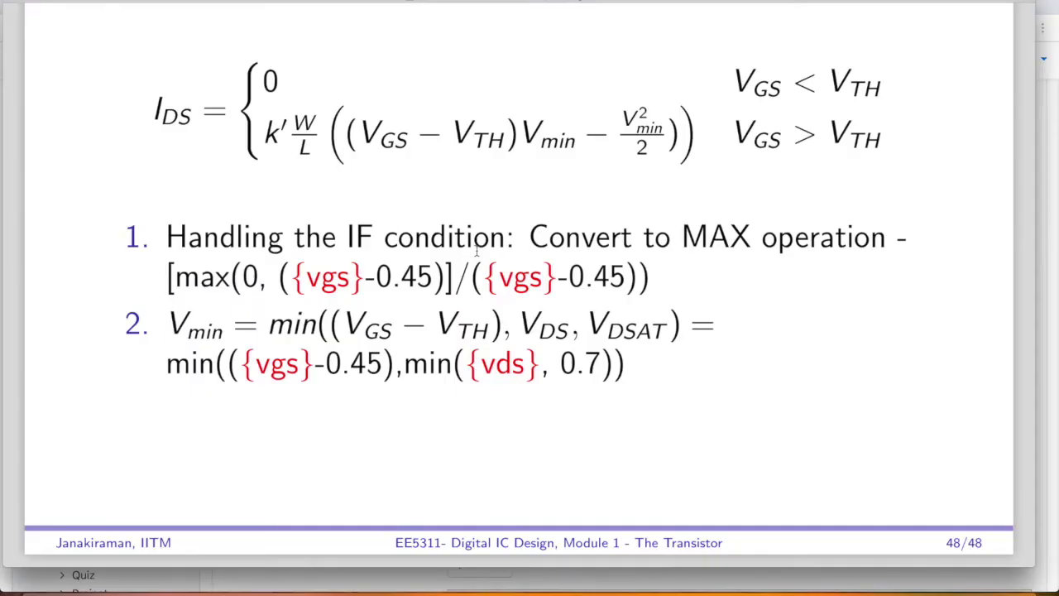
scroll(476, 252, "up", 2)
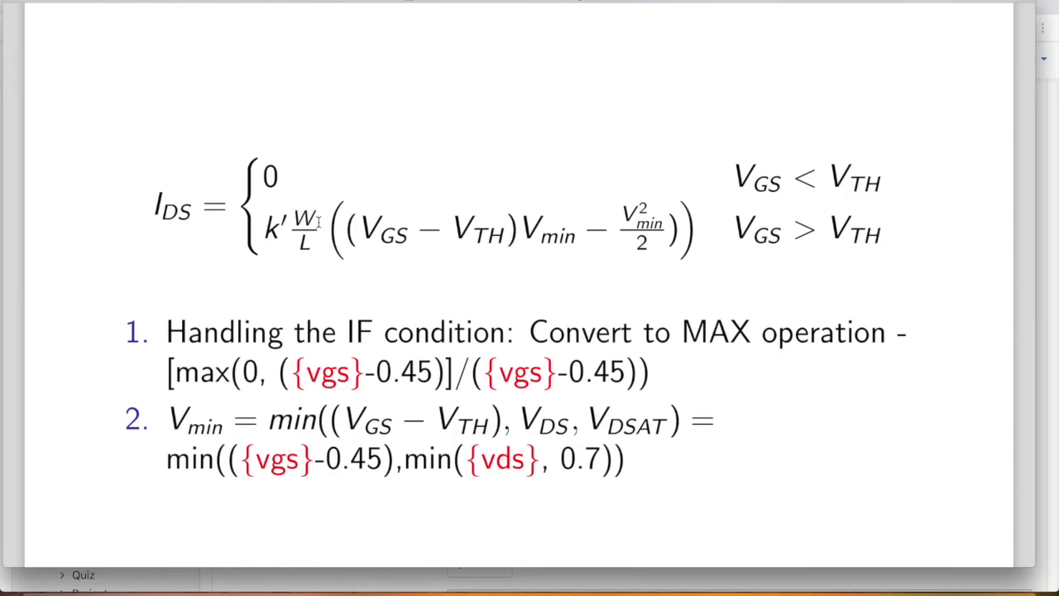
key("super+Tab")
key("super+Tab")
key("super+Tab")
- Examine the Answer 1 formula of Transistor Current-1 and highlight its leading term (max(0, ({vgs}-0.45))/({vgs}-0.45))
scroll(646, 452, "down", 3)
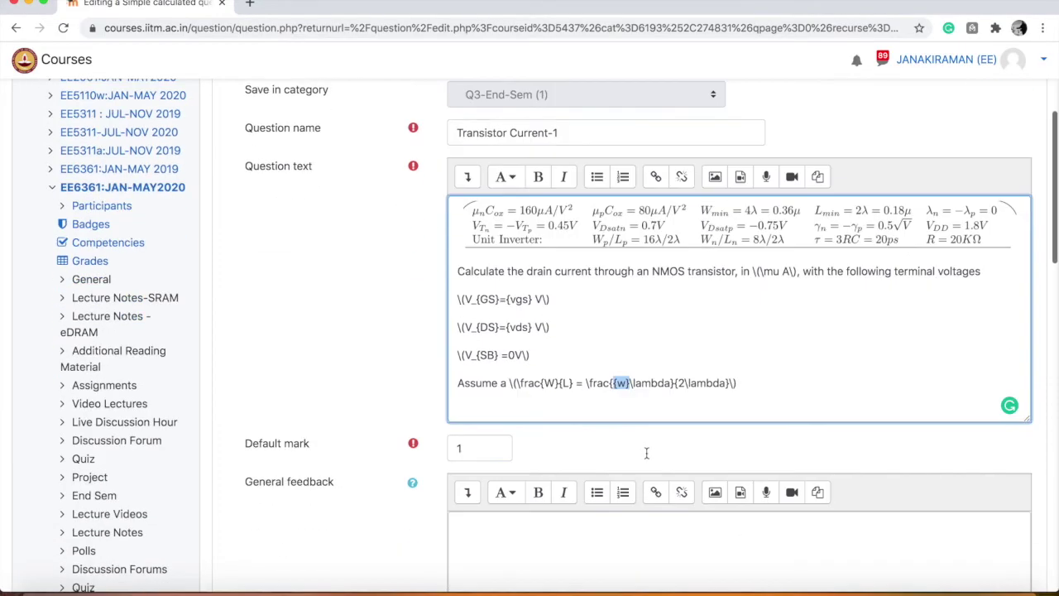
scroll(646, 453, "down", 5)
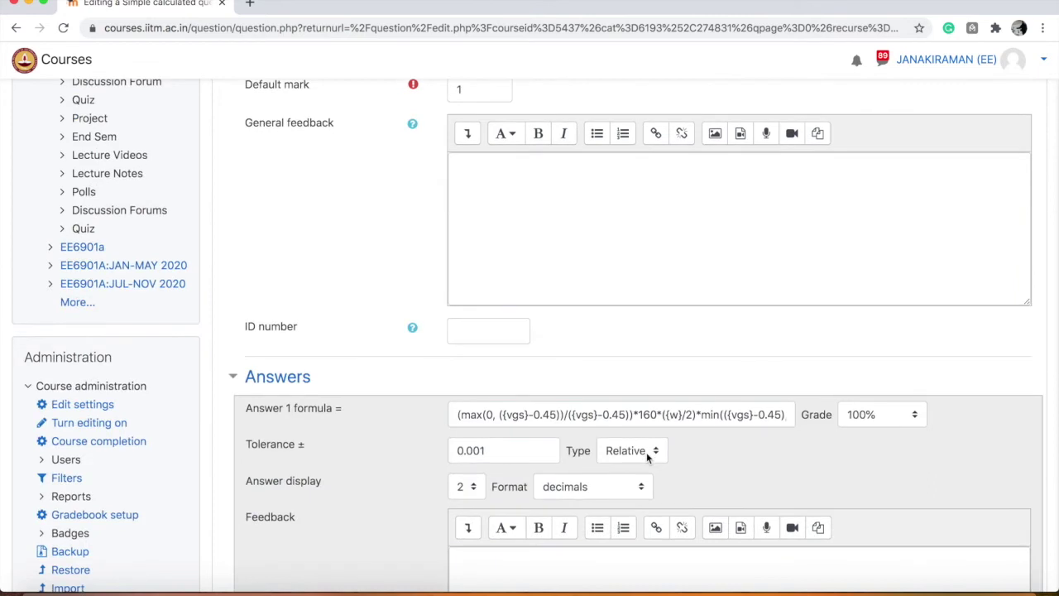
left_click(535, 414)
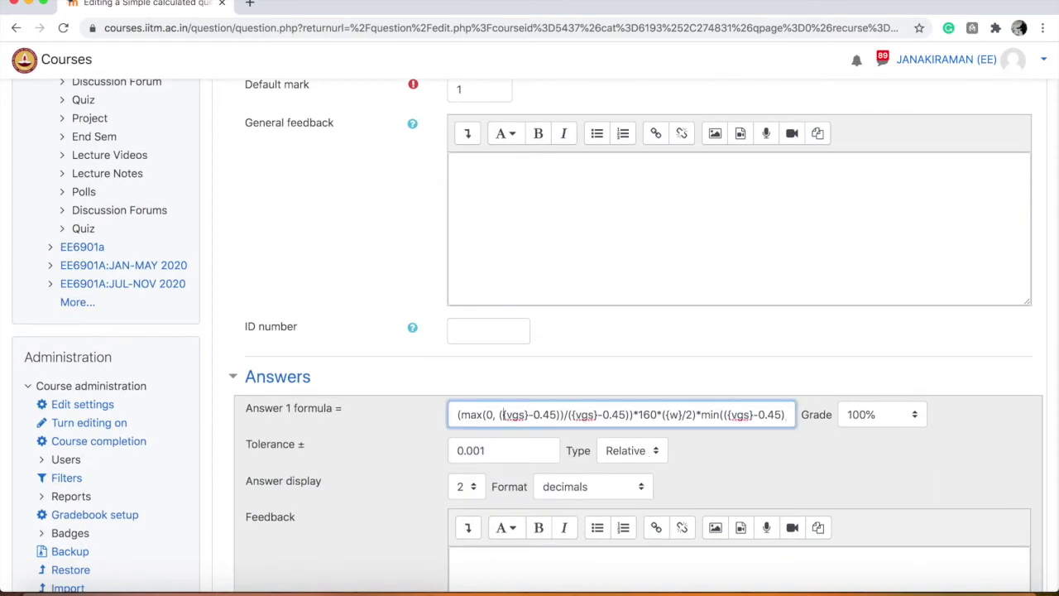
key("super+a")
key("Left")
left_click(630, 415, "shift")
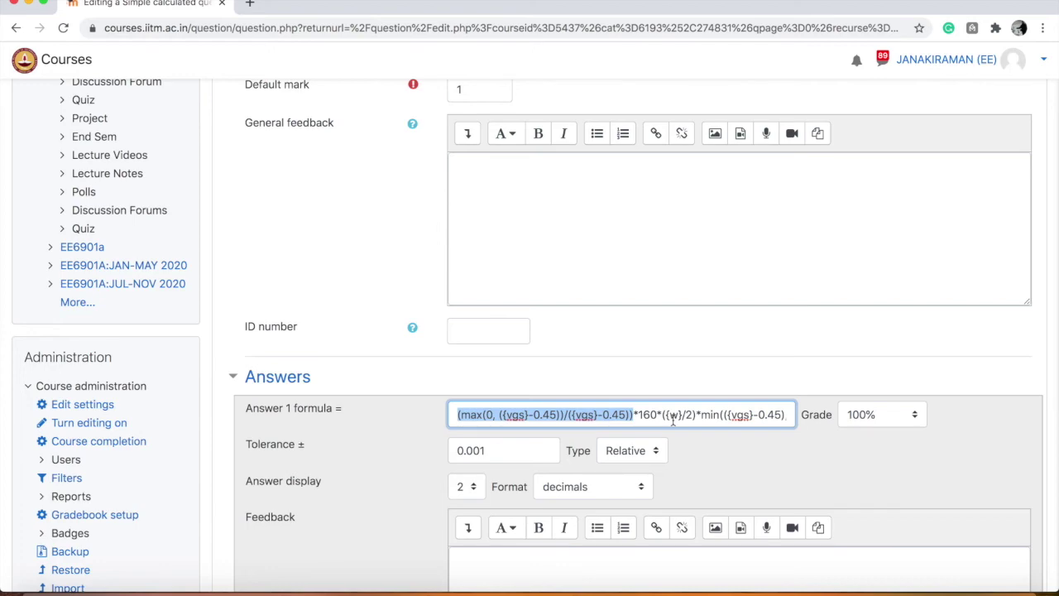
- Find the wild cards present in the correct answer formulas and expand the parameters used to generate their values
scroll(314, 436, "down", 5)
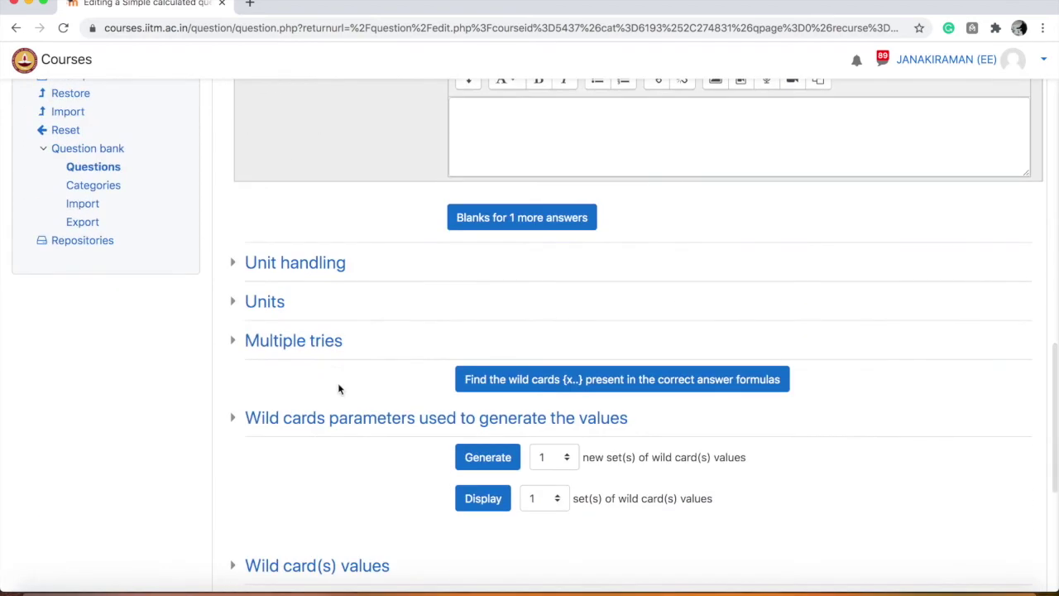
left_click(546, 381)
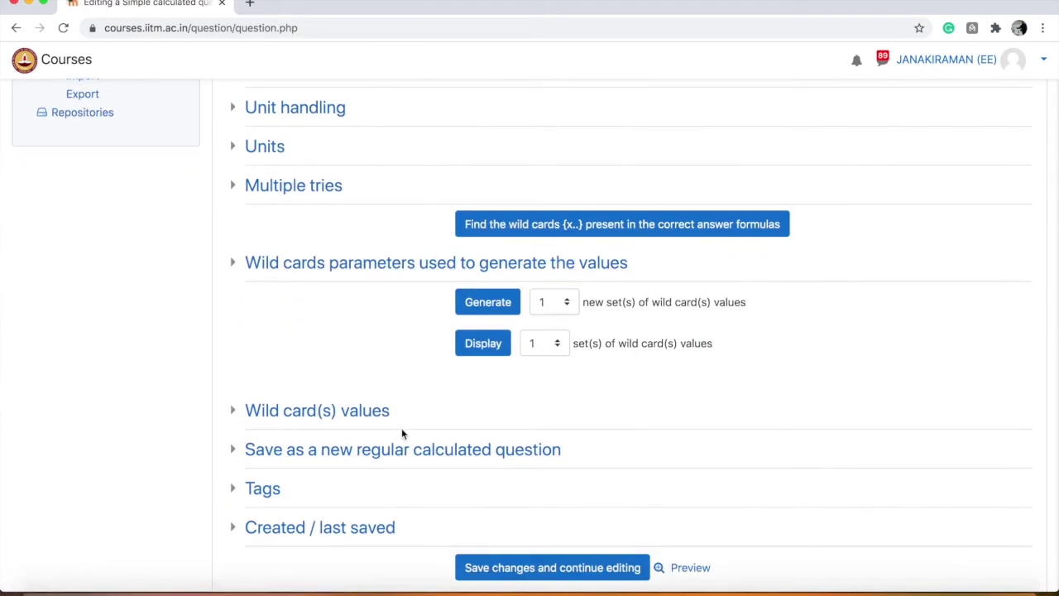
left_click(233, 262)
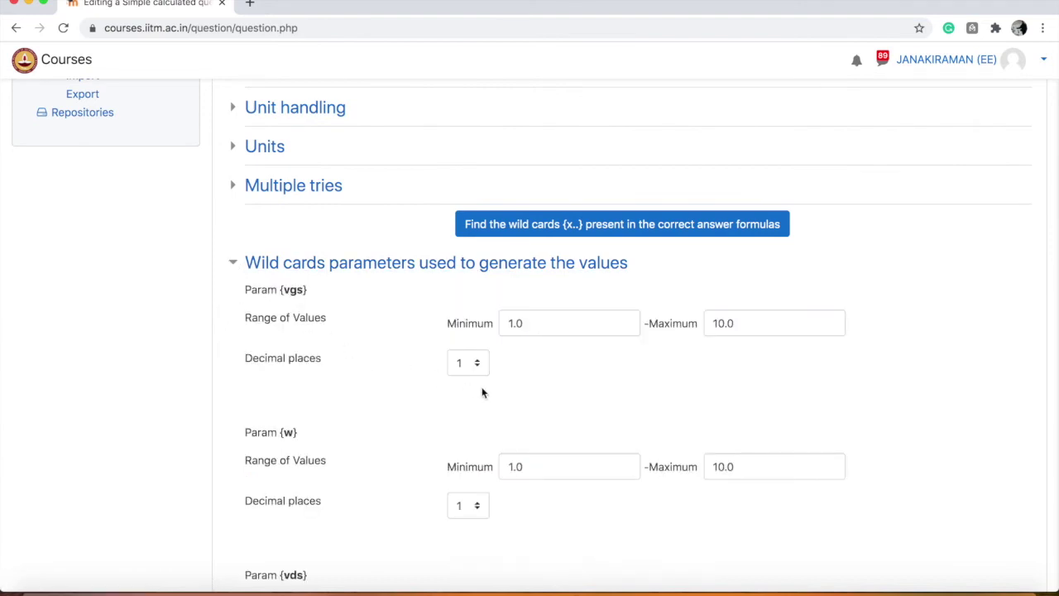
- Set the {vgs} wild card's range of values from a minimum of 0 to a maximum of 1.8
double_click(514, 325)
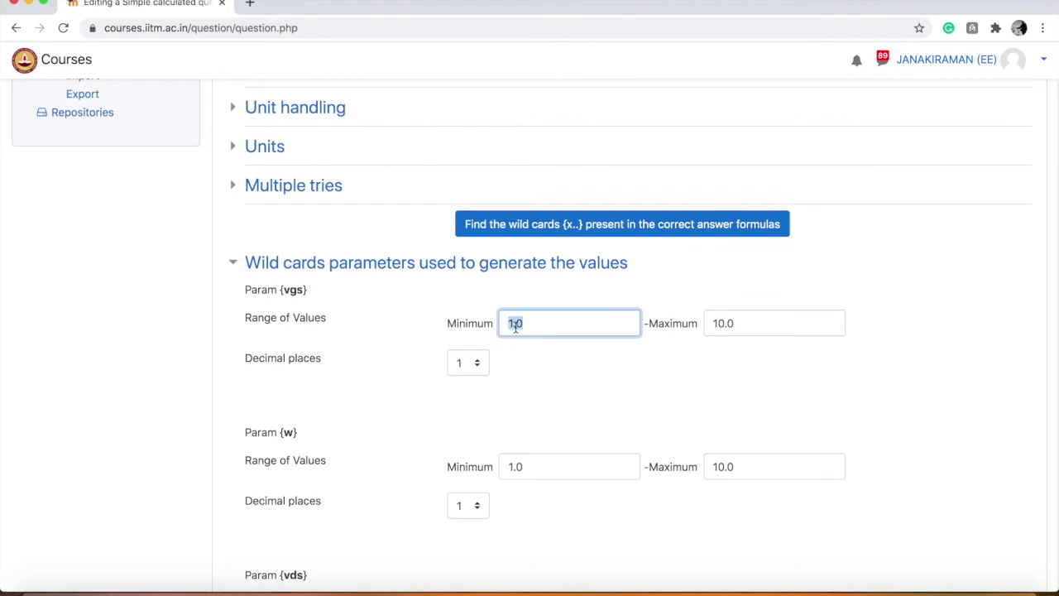
type("0")
key("Tab")
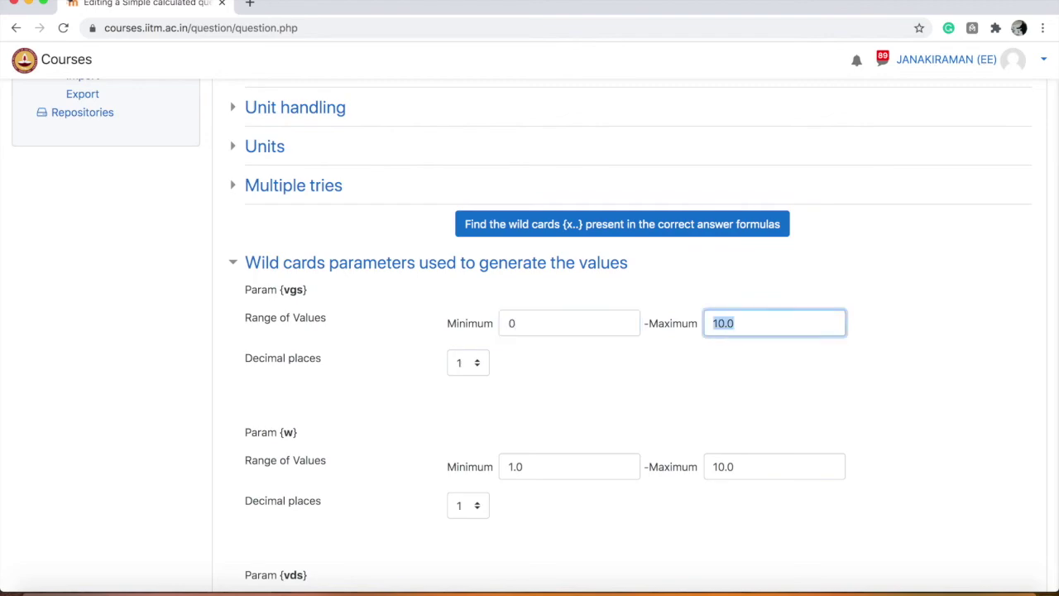
scroll(734, 215, "up", 15)
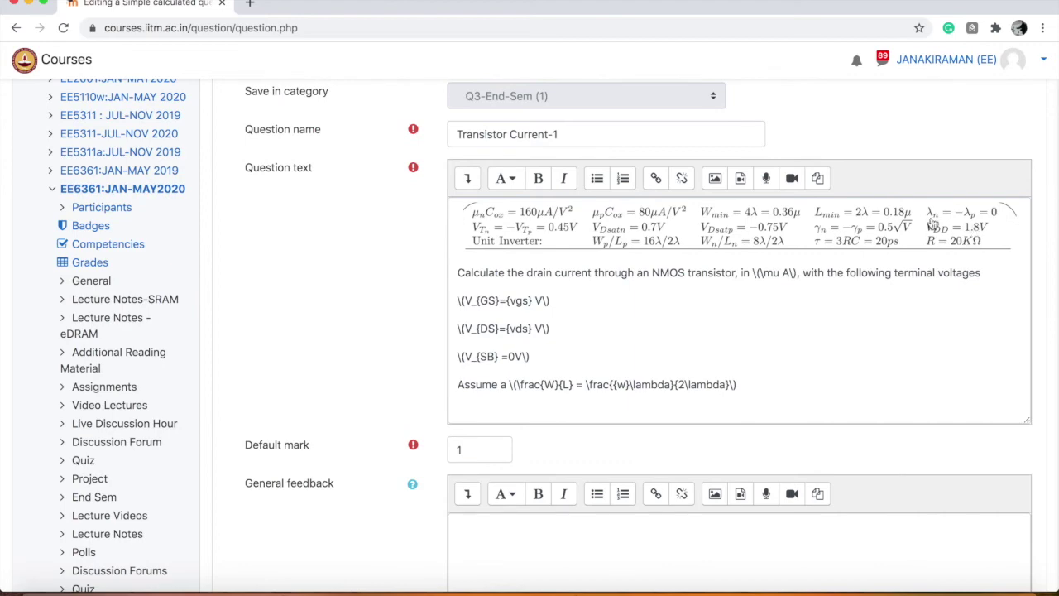
scroll(759, 379, "down", 15)
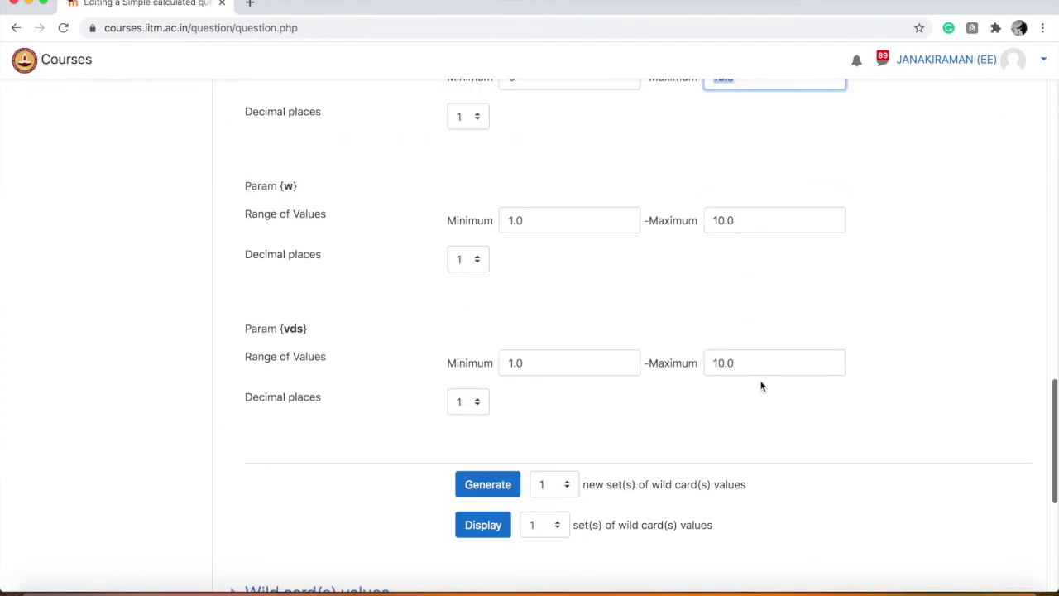
scroll(759, 378, "up", 3)
type("1.8")
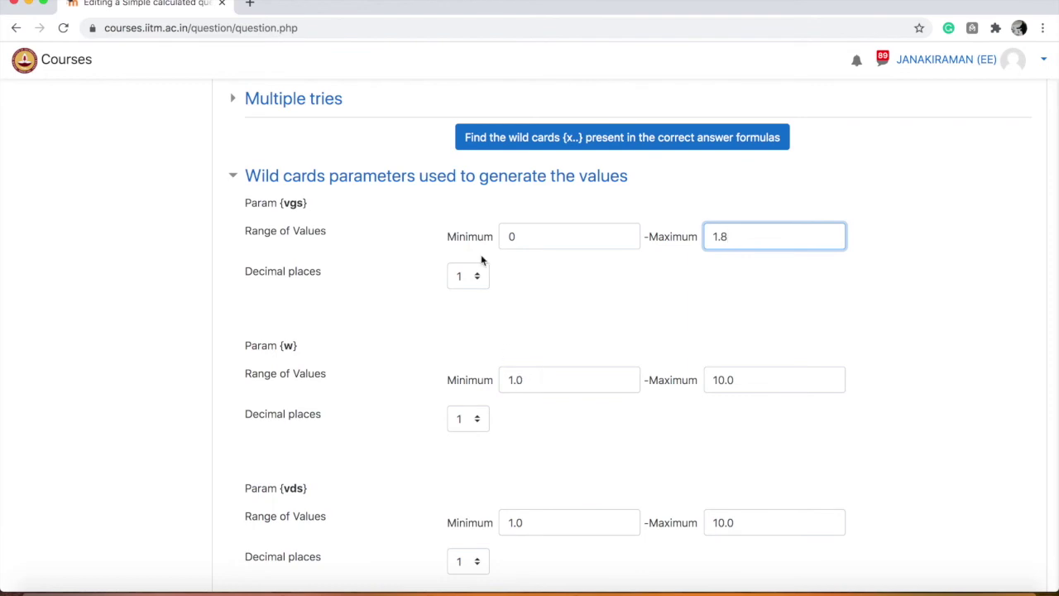
- Set the {w} wild card's range of values from 4 to 40 with 0 decimal places
double_click(517, 381)
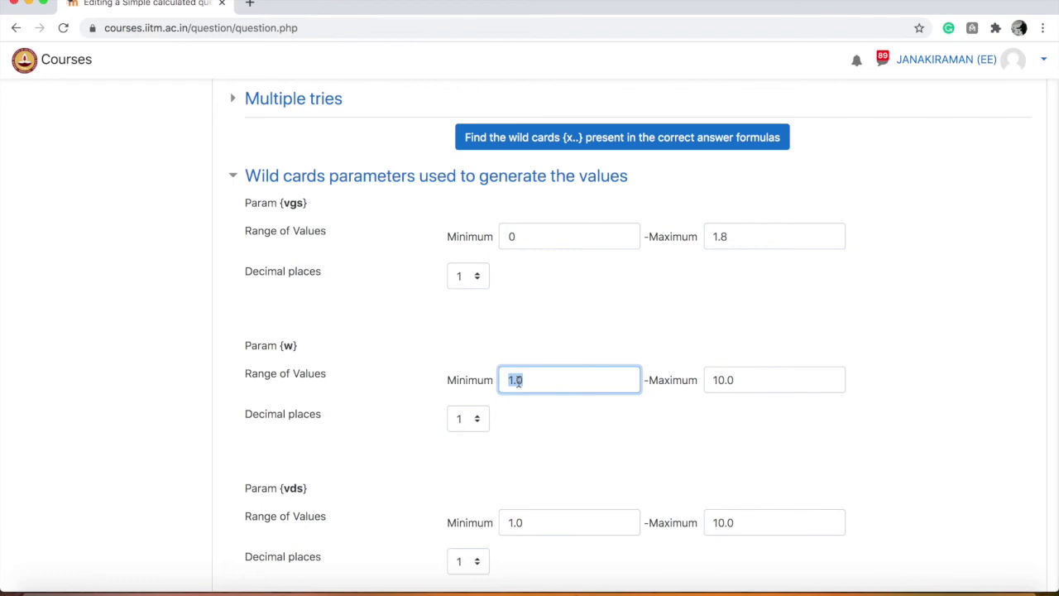
type("4")
key("Tab")
type("40")
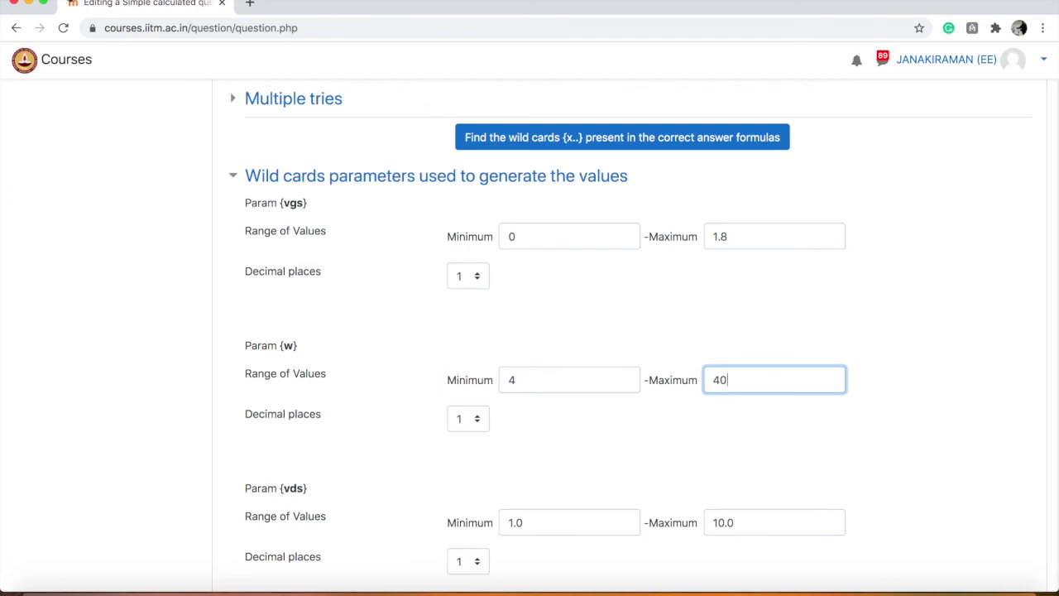
left_click(459, 417)
left_click(468, 404)
- Set the {vds} wild card's range of values from a minimum of 0 to a maximum of 1.8
scroll(411, 420, "down", 3)
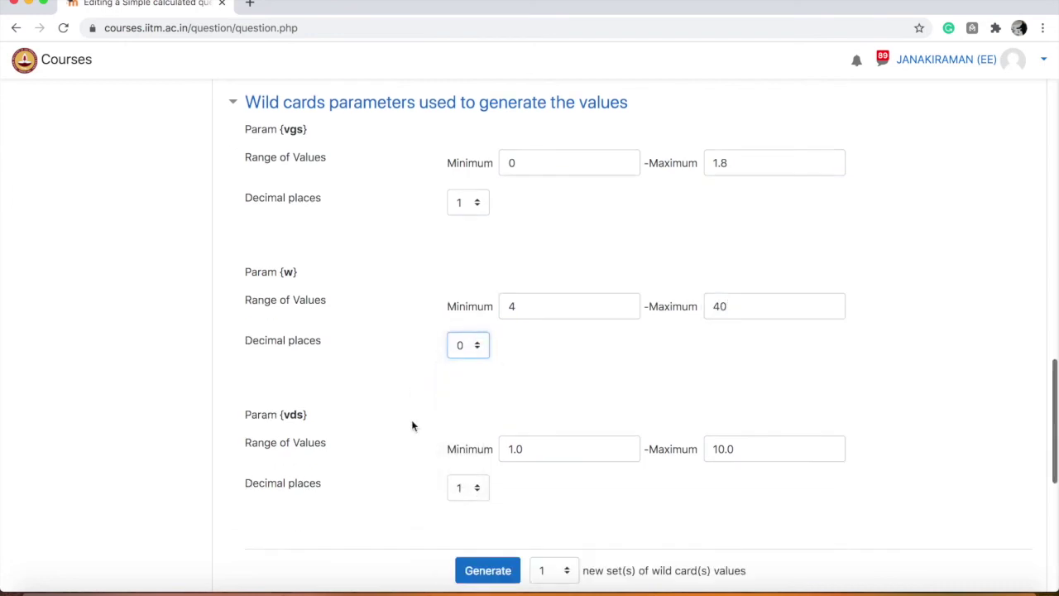
double_click(511, 412)
type("0")
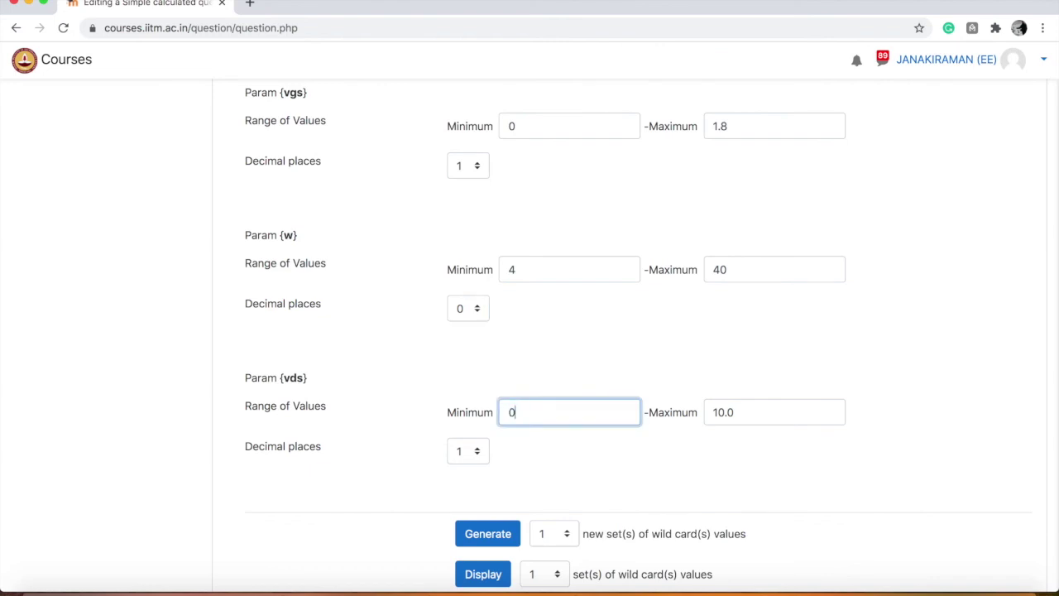
key("Tab")
type("1.8")
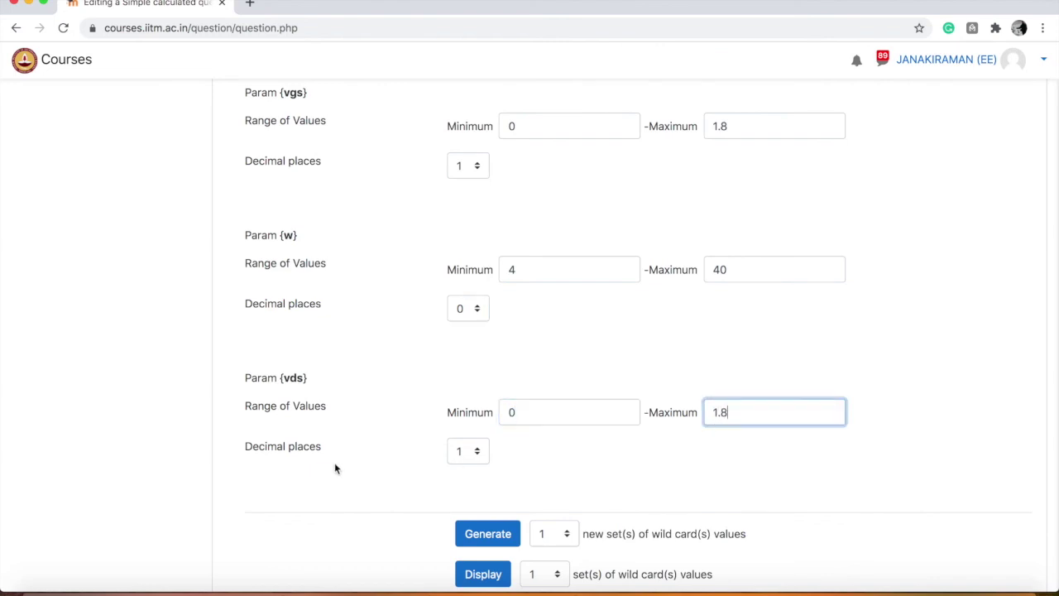
- Generate and display 1 set of wild card values, then expand the wild card values and highlight the {vgs} value in Set 1
scroll(406, 471, "down", 5)
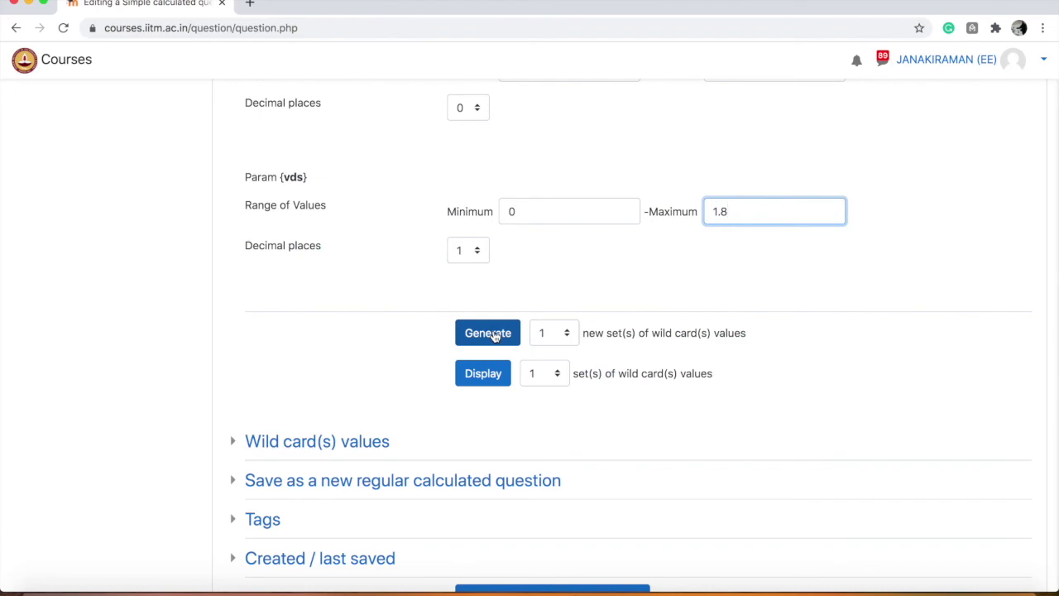
left_click(494, 335)
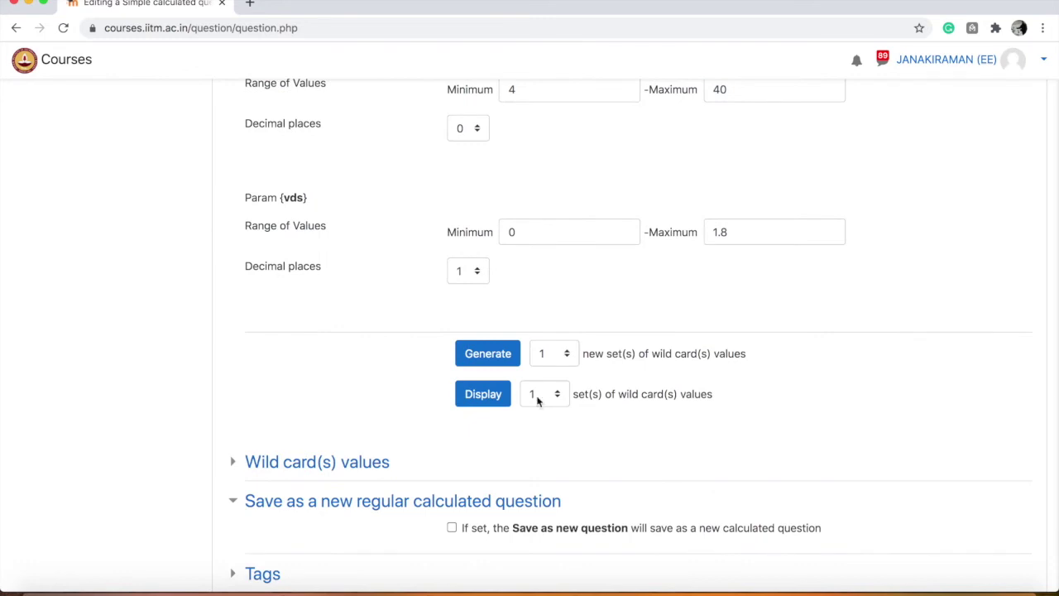
left_click(486, 397)
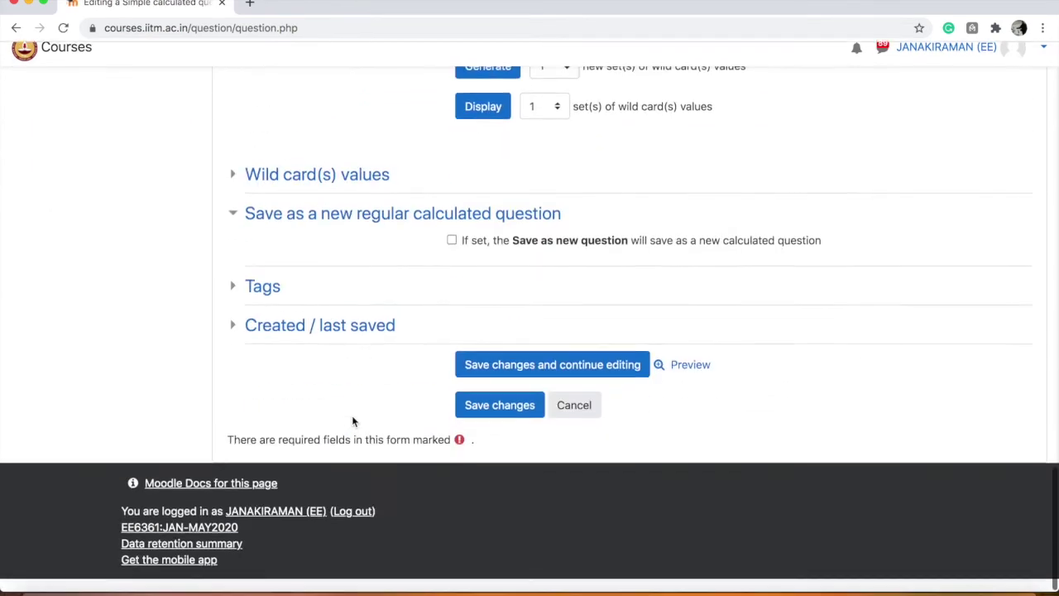
left_click(231, 187)
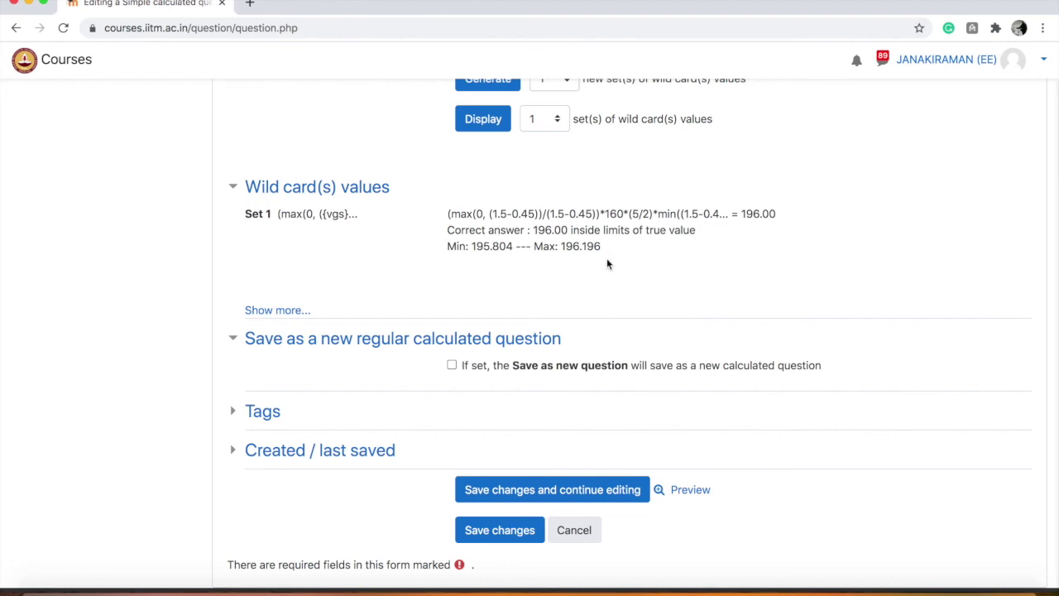
double_click(501, 213)
- Generate 10 new sets of wild card values with 10 sets displayed
scroll(662, 230, "up", 5)
left_click(556, 297)
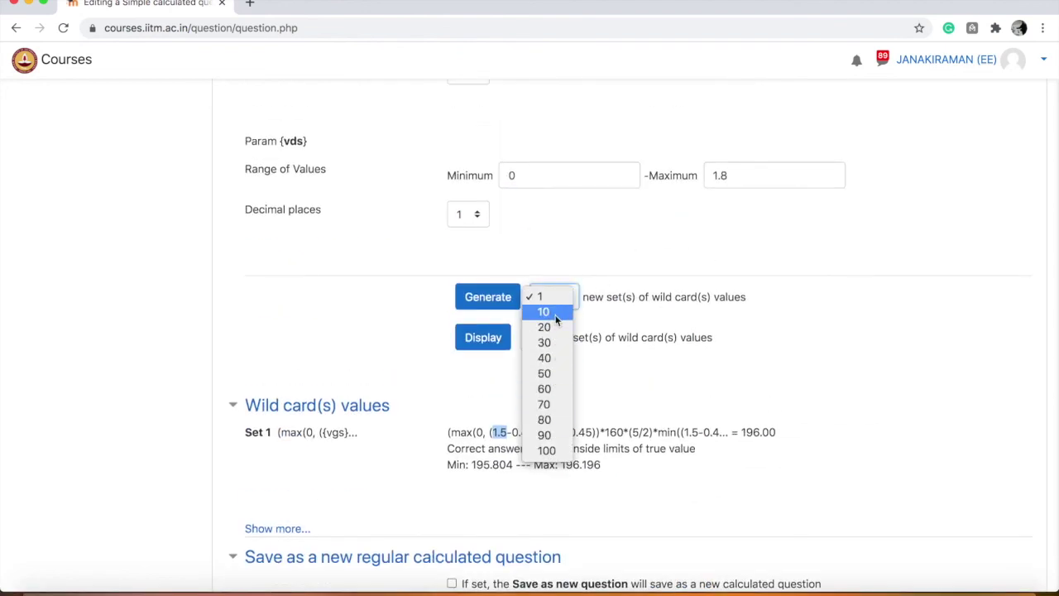
left_click(555, 319)
left_click(549, 339)
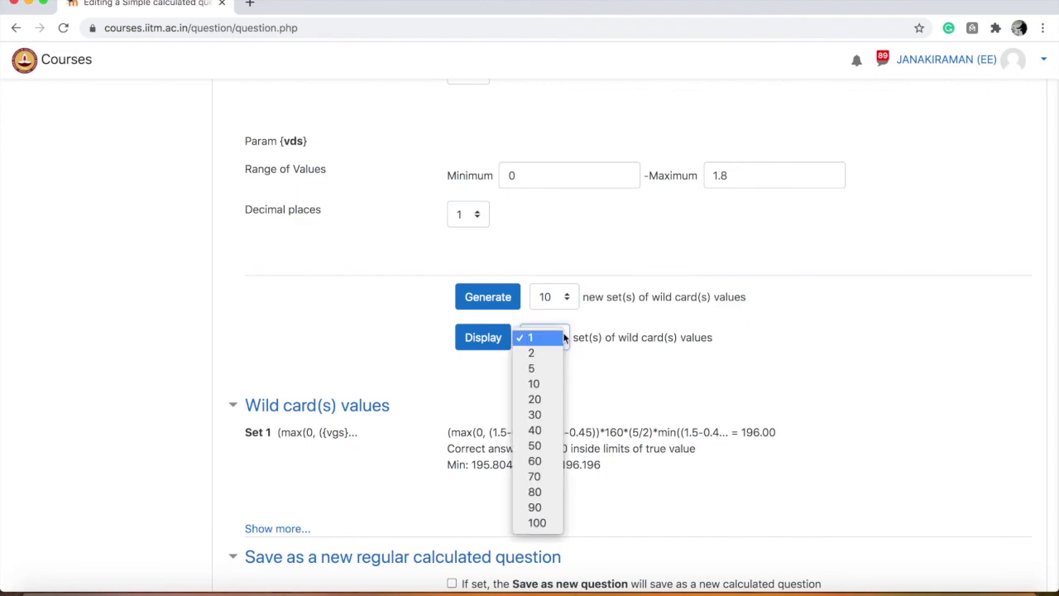
left_click(550, 383)
scroll(477, 262, "down", 1)
left_click(486, 294)
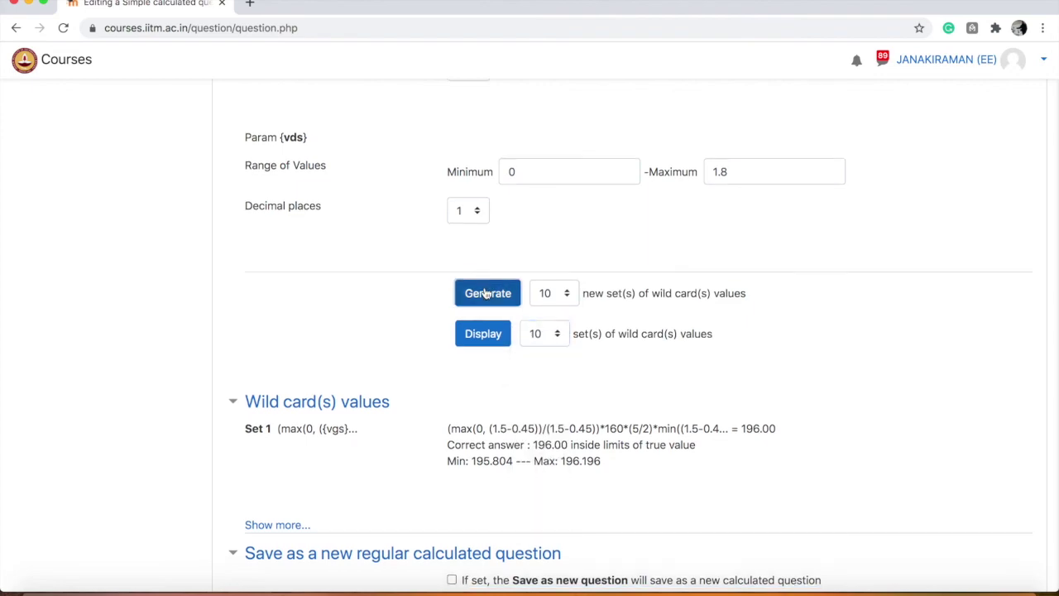
- Review the generated wild card sets and save the changes to Transistor Current-1
scroll(425, 416, "down", 6)
scroll(424, 416, "up", 10)
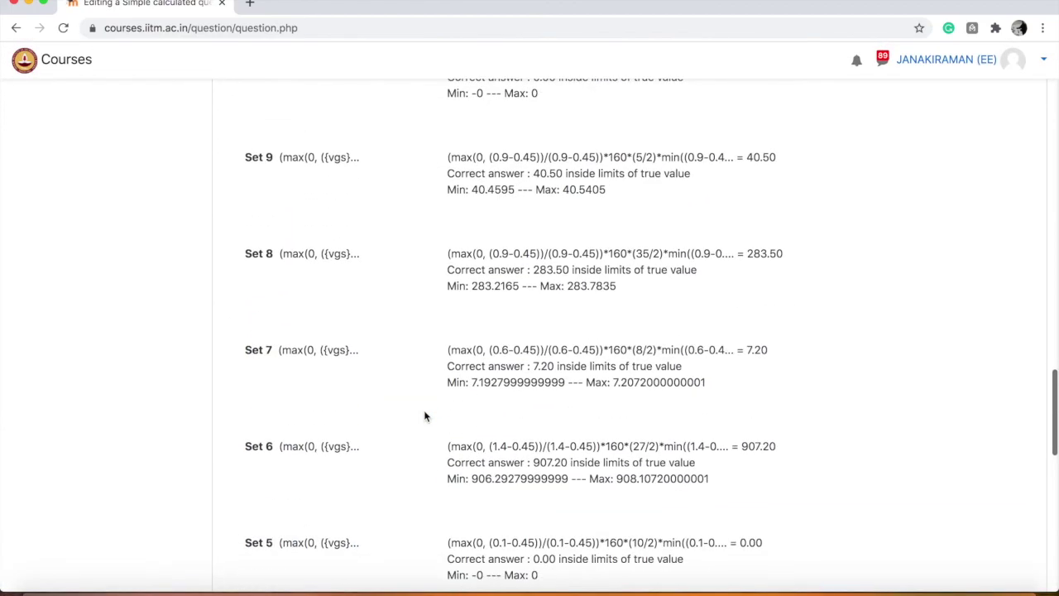
scroll(424, 416, "up", 2)
scroll(424, 416, "down", 7)
scroll(425, 416, "up", 6)
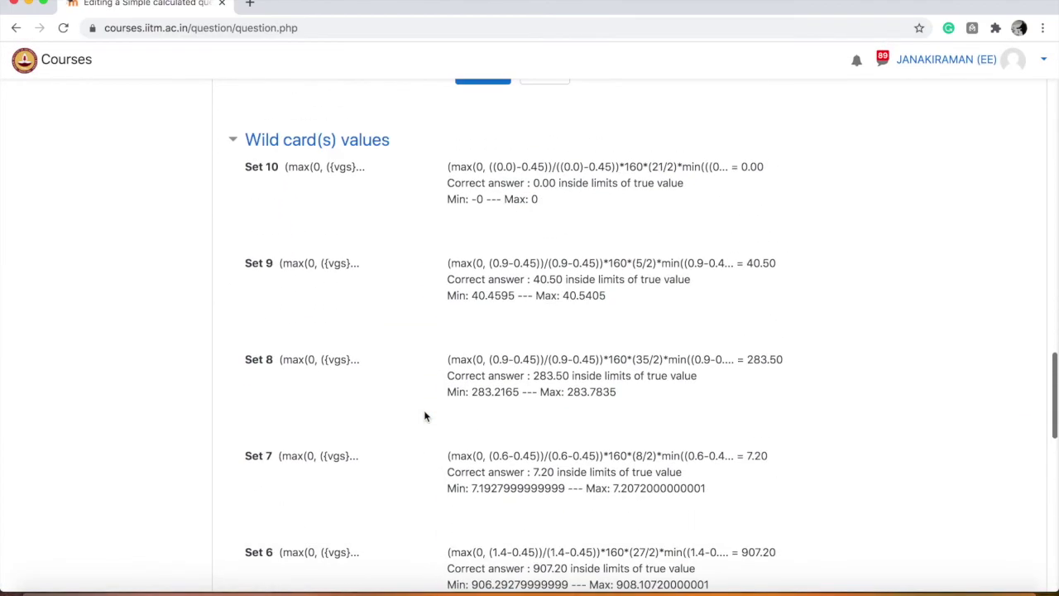
scroll(424, 414, "down", 10)
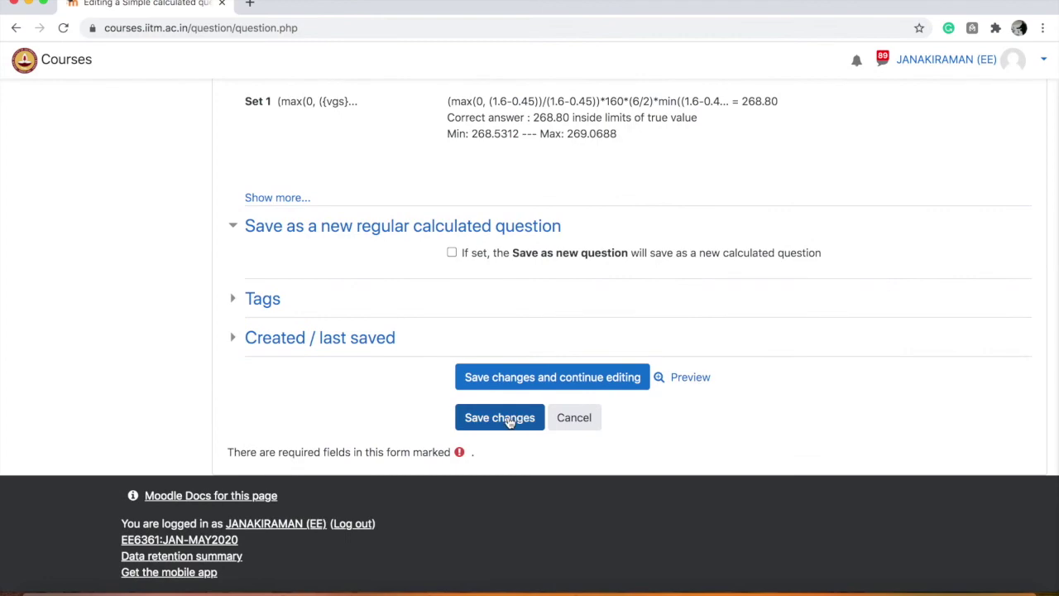
left_click(500, 418)
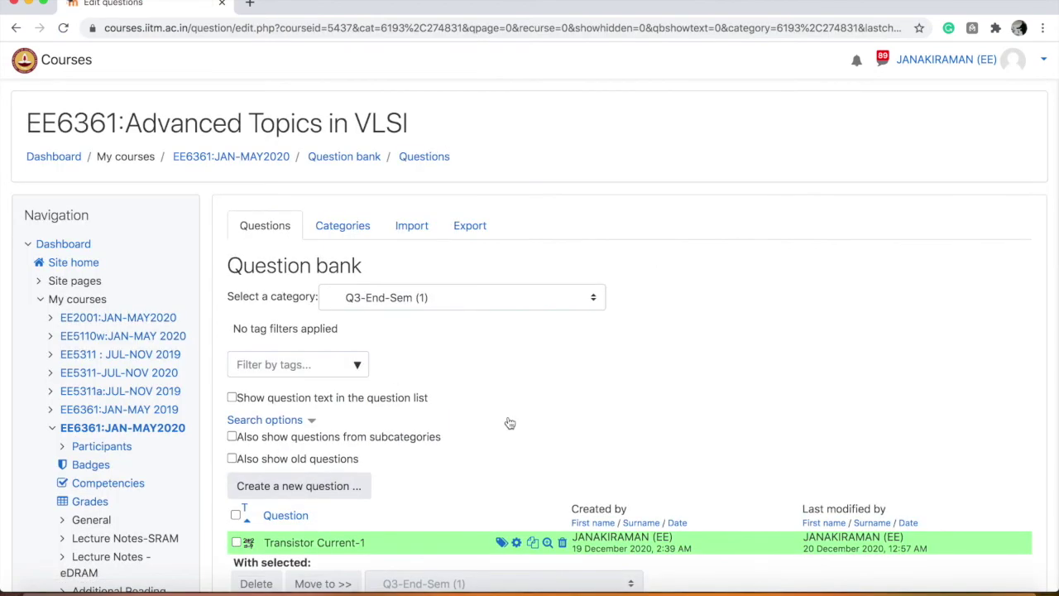
- Preview Transistor Current-1, inspect the W/L ratio in the question text, and close the preview
left_click(547, 430)
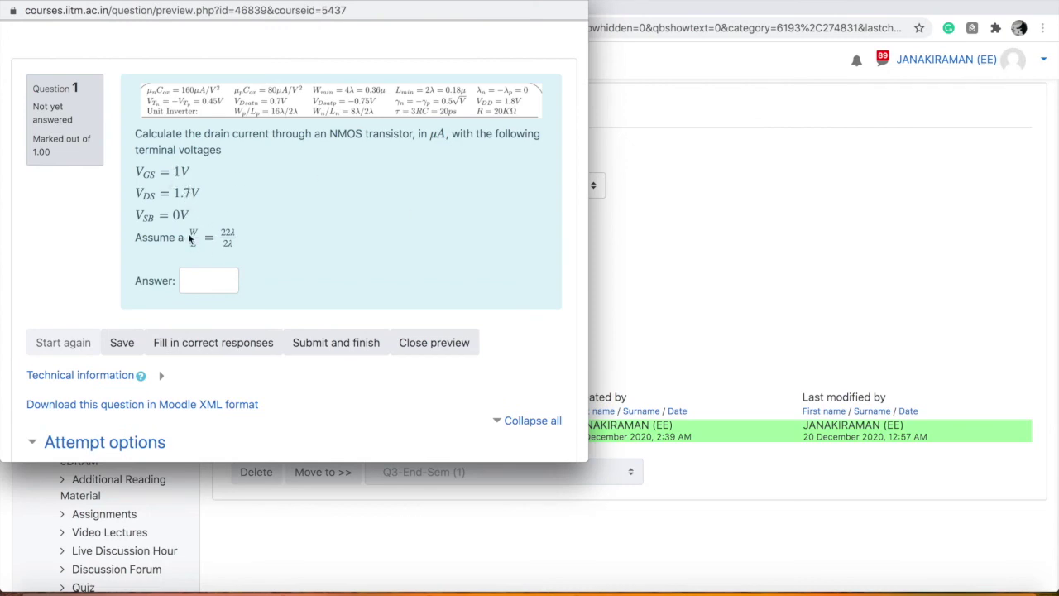
double_click(222, 232)
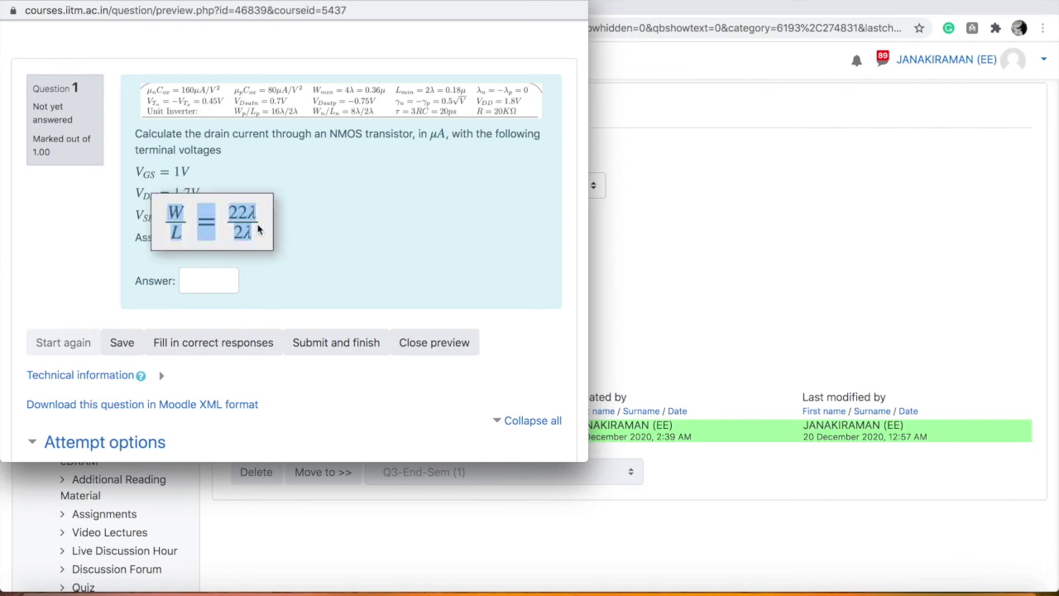
left_click(283, 228)
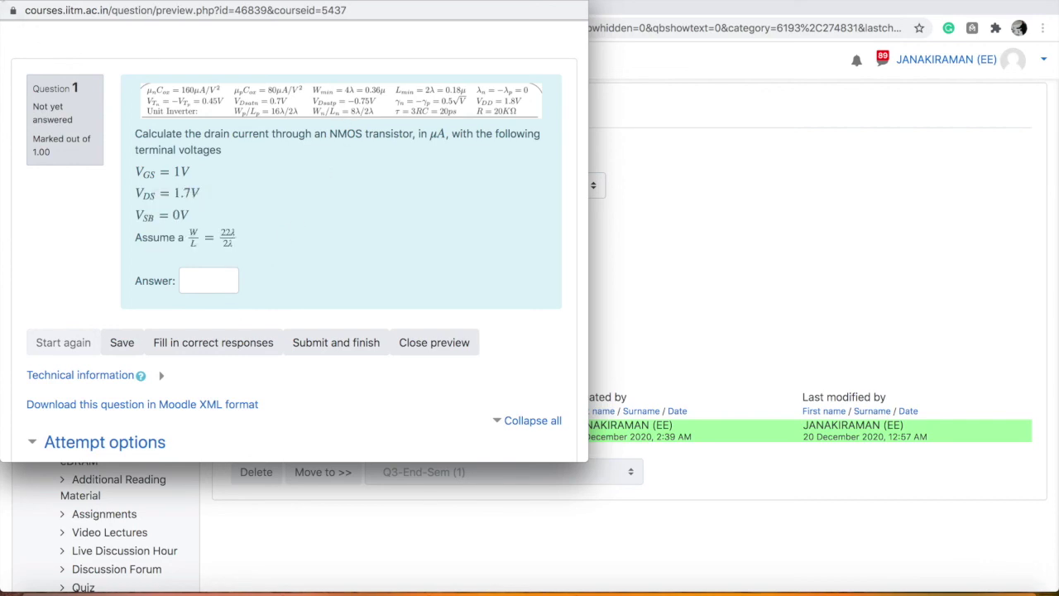
left_click(12, 1)
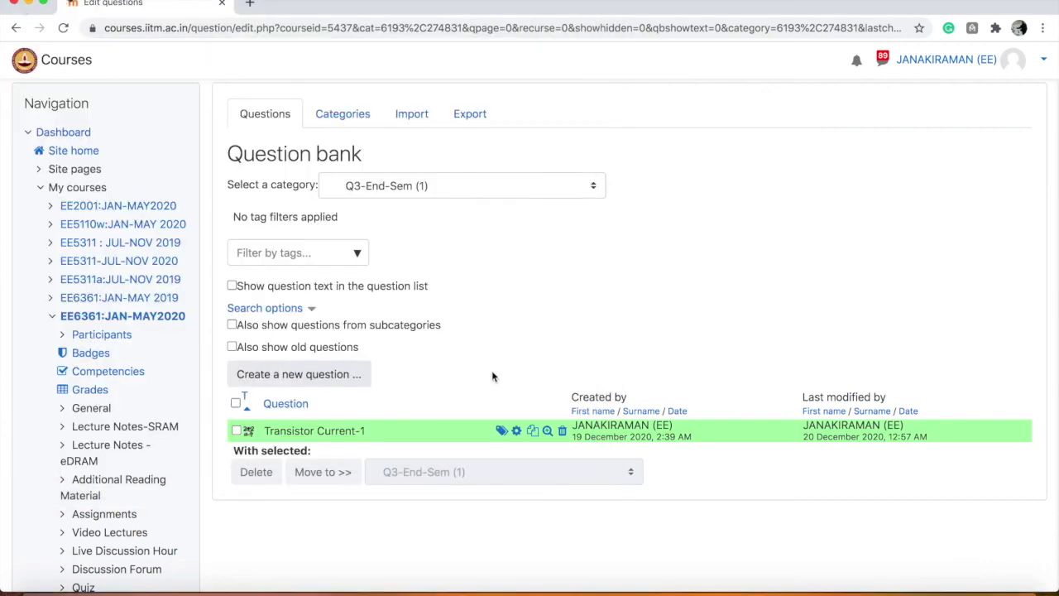
- Preview Transistor Current-1 again, highlight the V_GS value, and check it against the drain current equation in the Preview slides
left_click(548, 431)
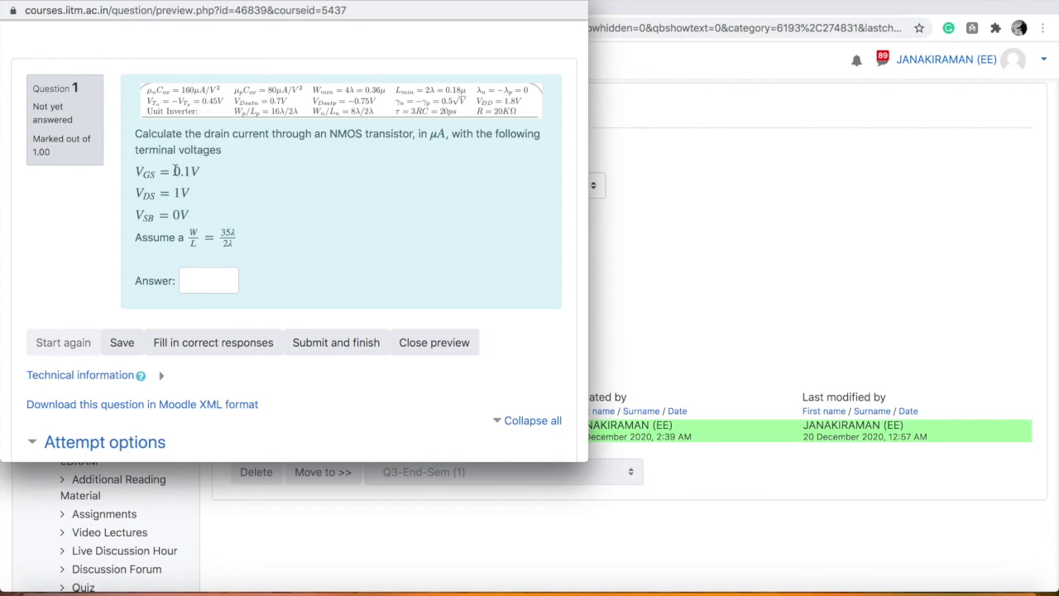
left_click_drag(172, 171, 210, 174)
left_click(232, 175)
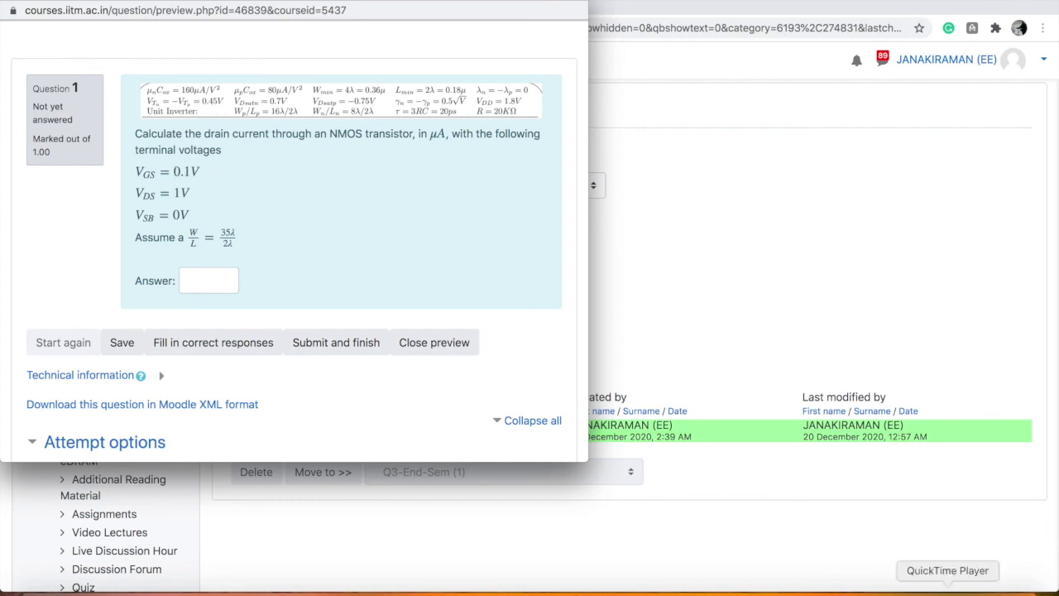
left_click(918, 588)
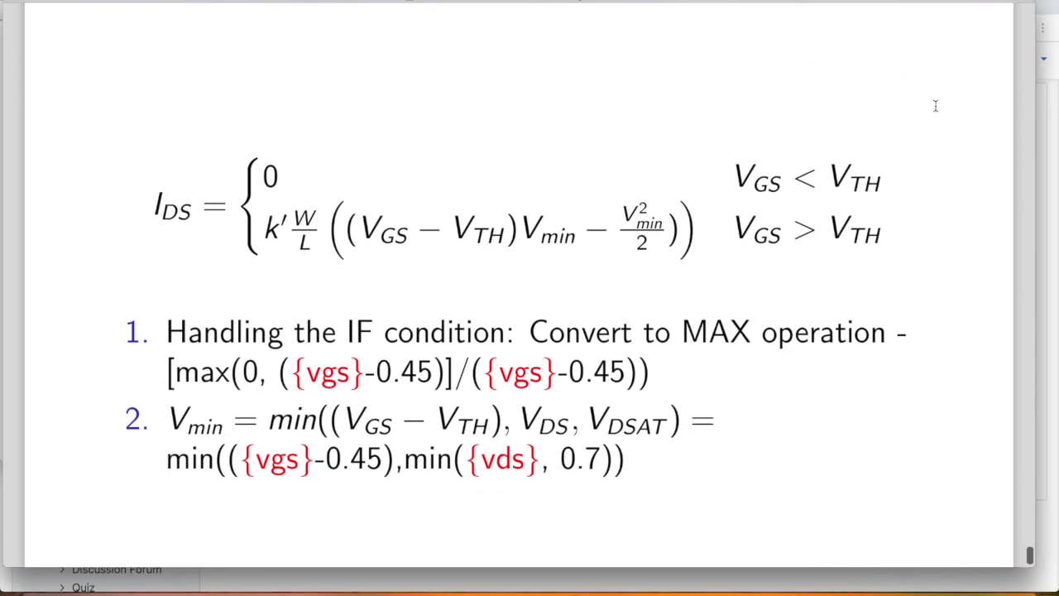
left_click(1052, 190)
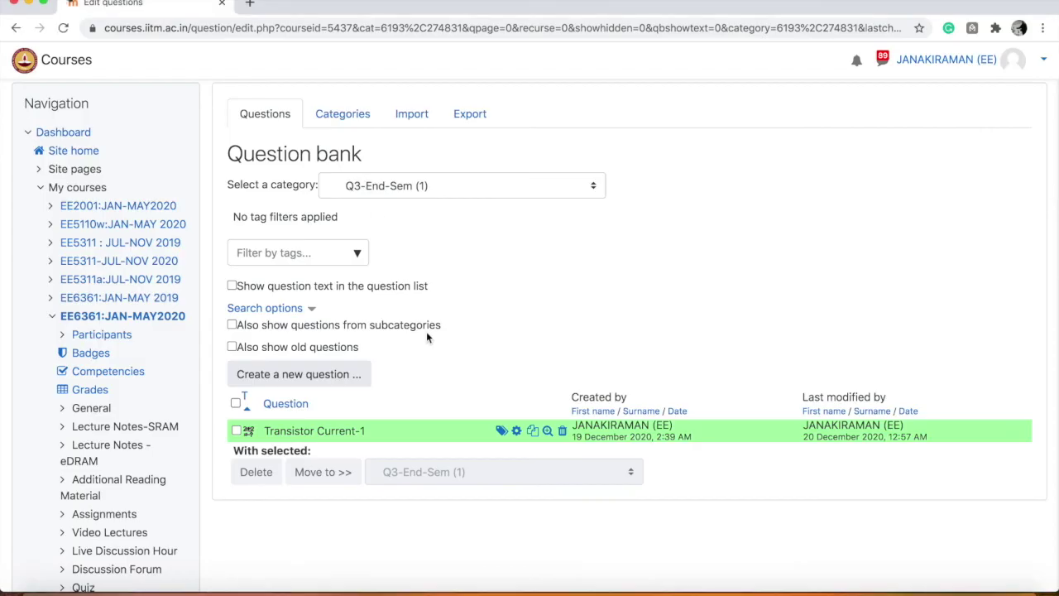
- Move the question bank's Chrome window aside and bring the question preview window back to the front
key("super+Tab")
key("super+Tab")
key("super+Tab")
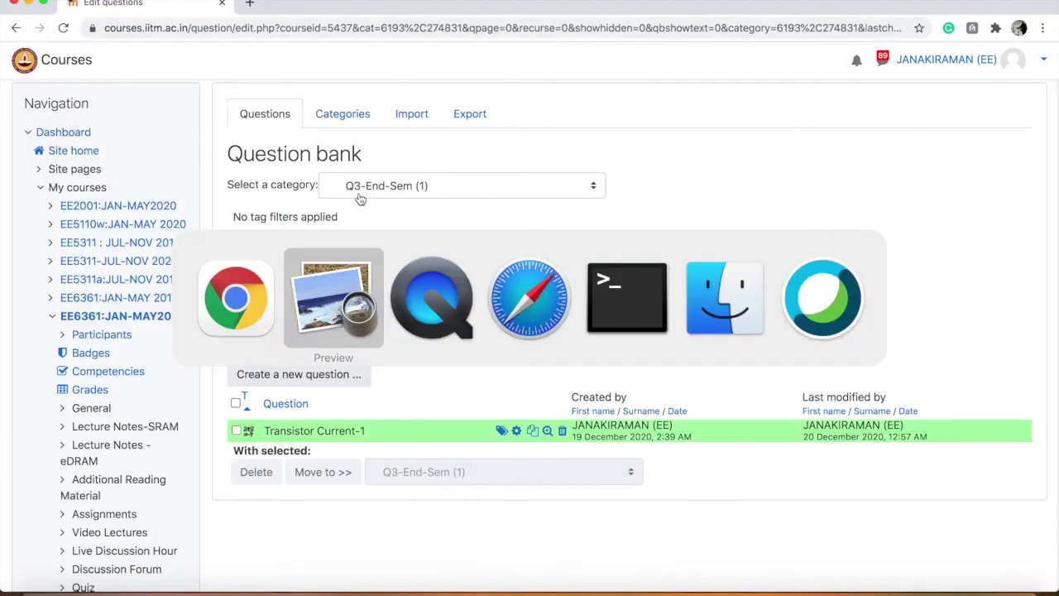
key("super+Tab")
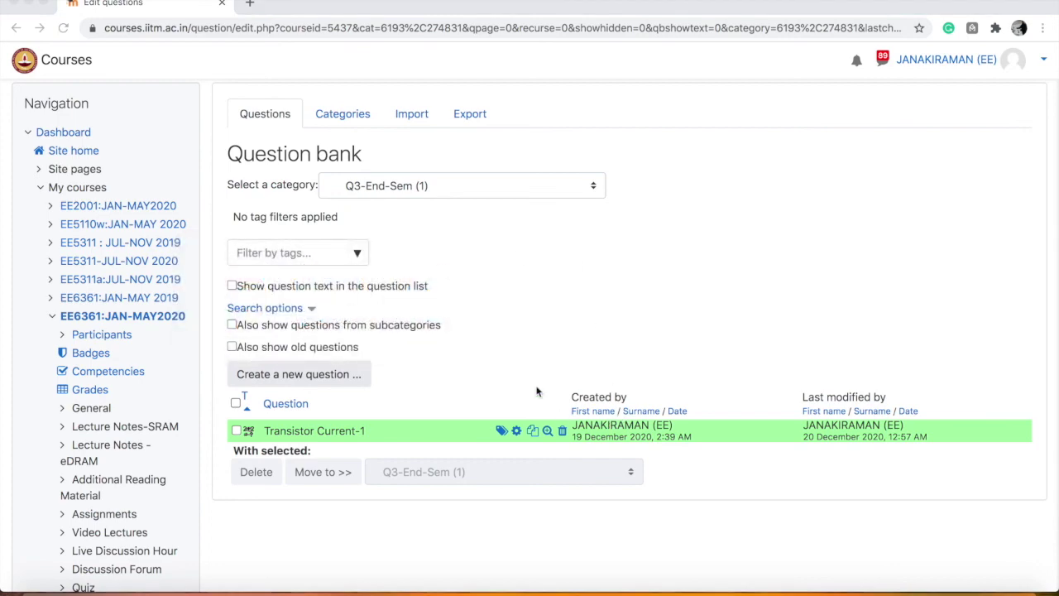
left_click(282, 5)
left_click_drag(528, 113, 456, 53)
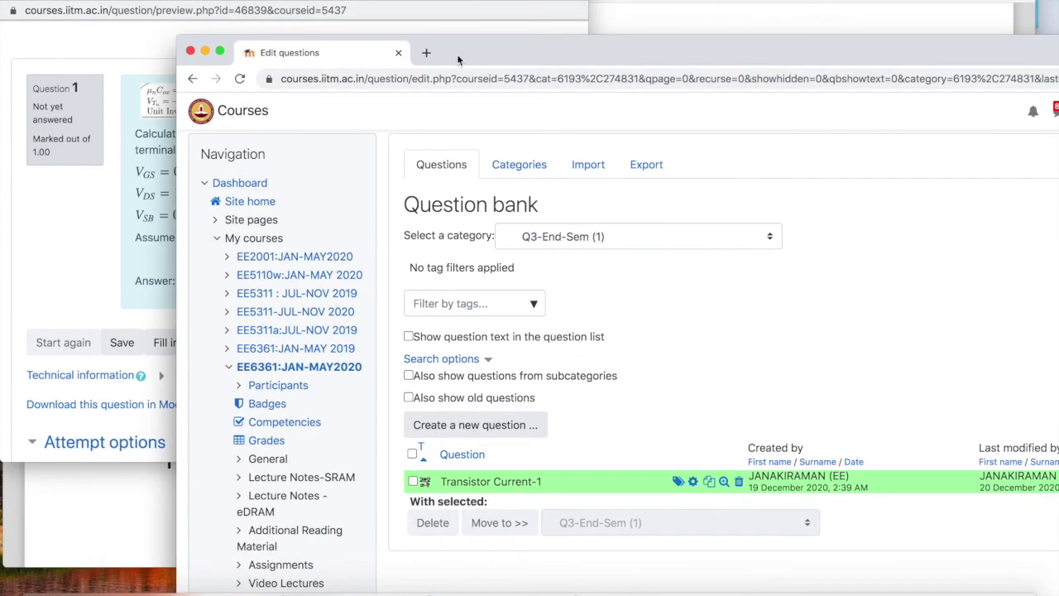
left_click(37, 32)
- Answer the previewed question with 10, then submit and finish the attempt
left_click(206, 275)
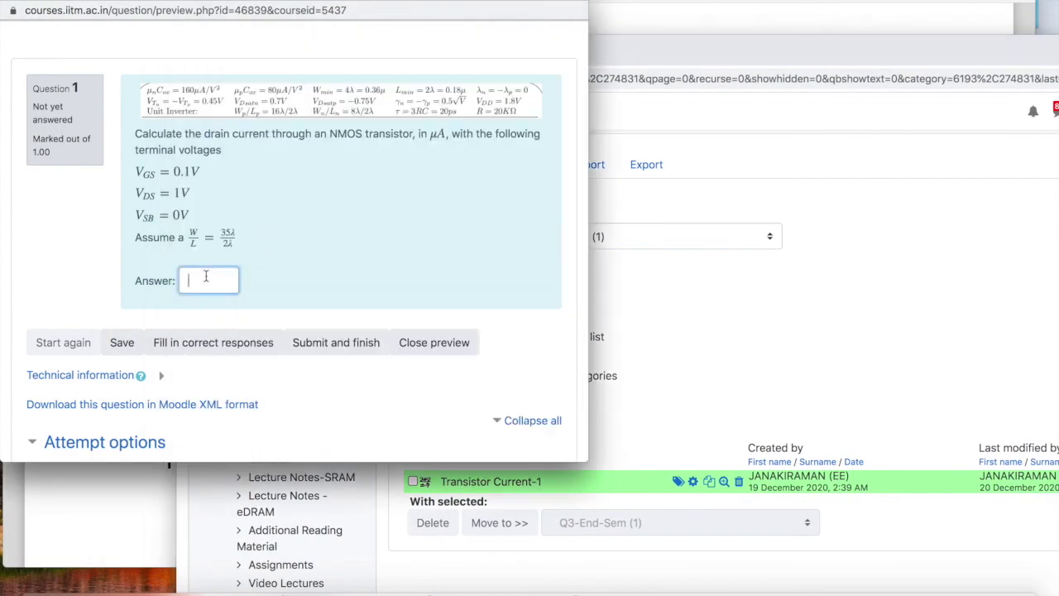
type("10")
left_click(353, 343)
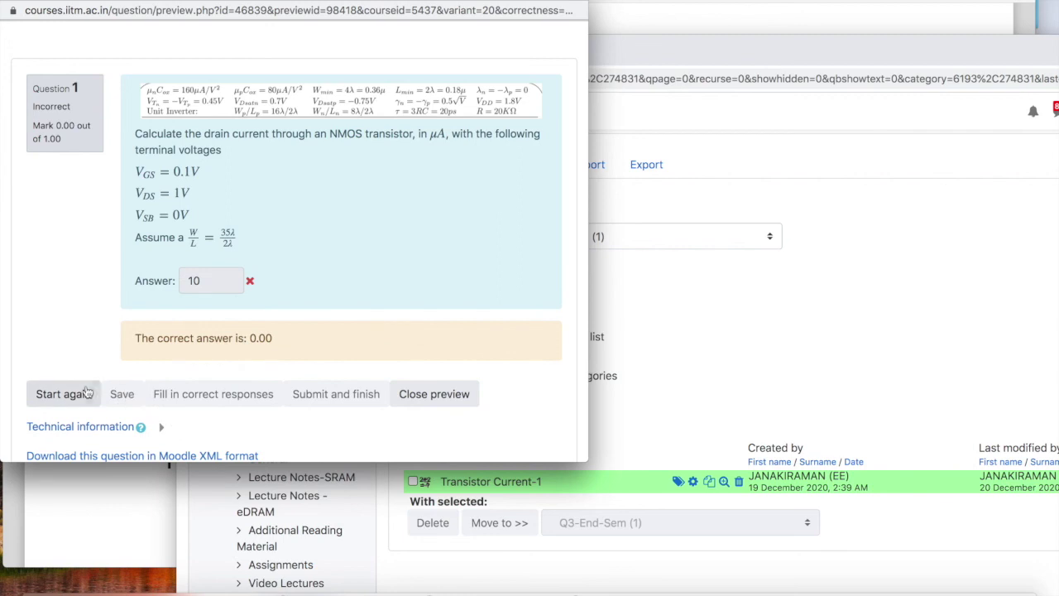
- Start the question preview again, answer with 0, then submit and finish the attempt
left_click(83, 393)
left_click(202, 281)
type("0")
left_click(359, 343)
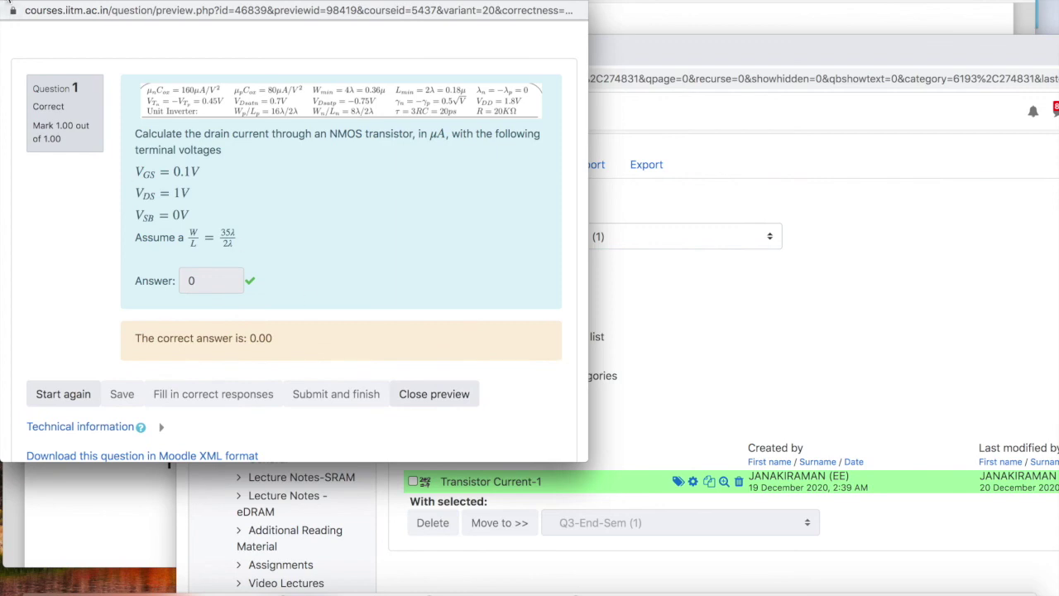
- Close the question preview window and move the question bank's browser window back into full view
left_click(7, 6)
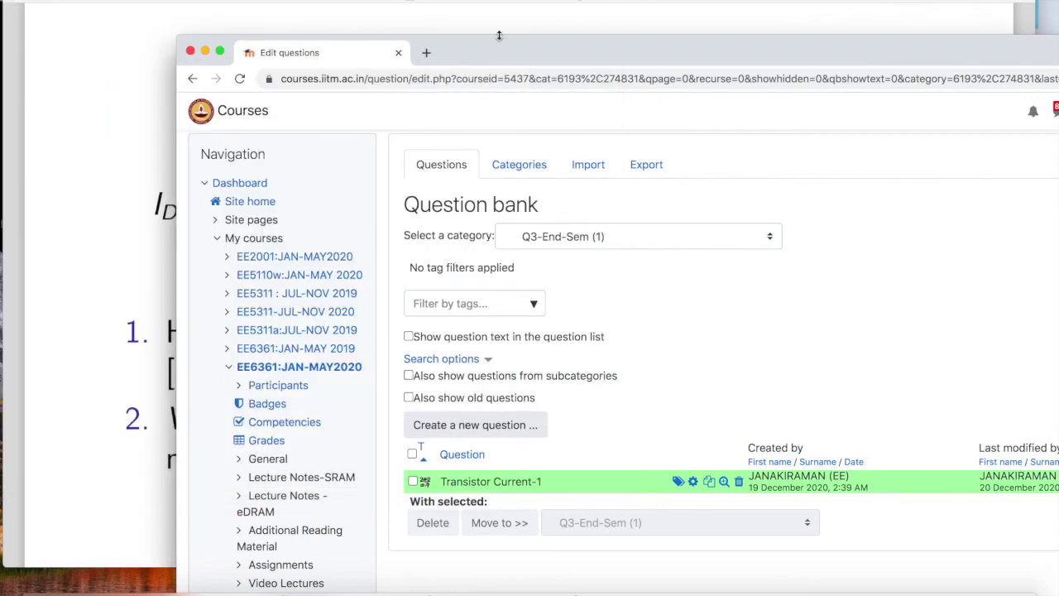
left_click_drag(492, 50, 279, 1)
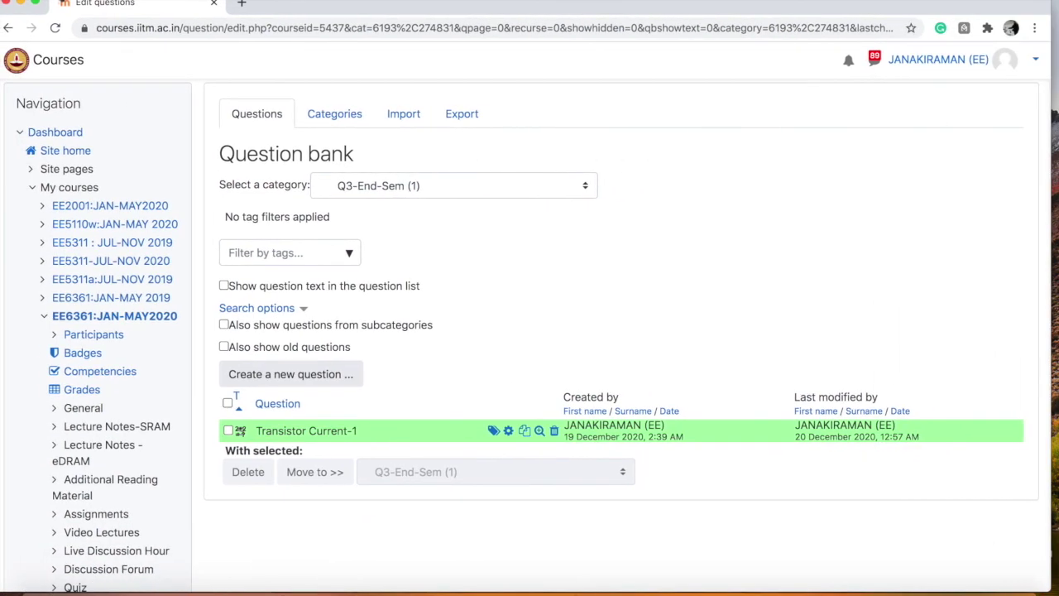
- Search the web in a new tab for "moodle calculated question functions" and open MoodleDocs' Calculated question type page
left_click(214, 4)
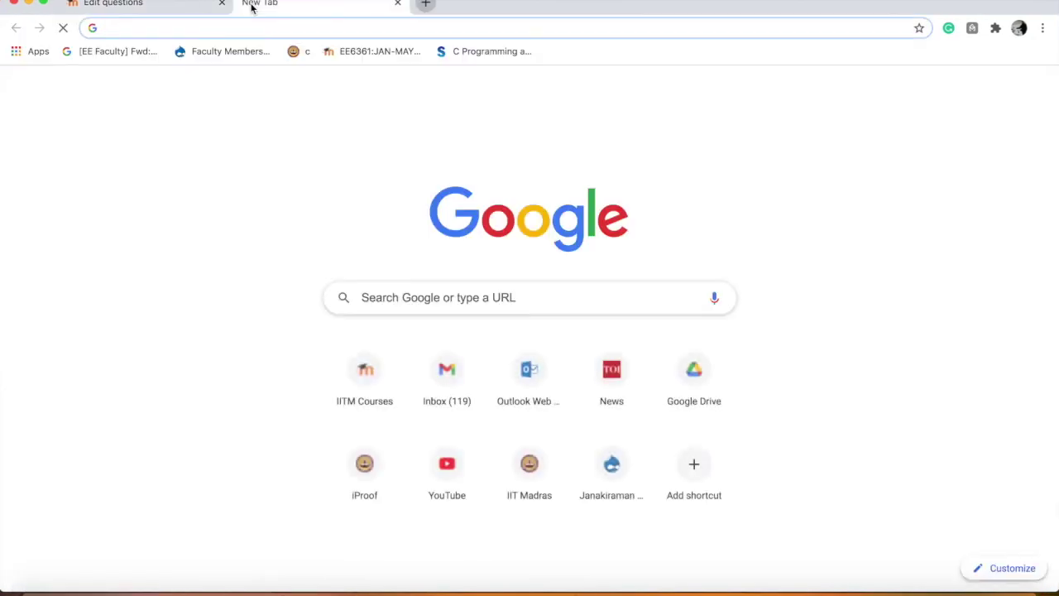
type("Mood")
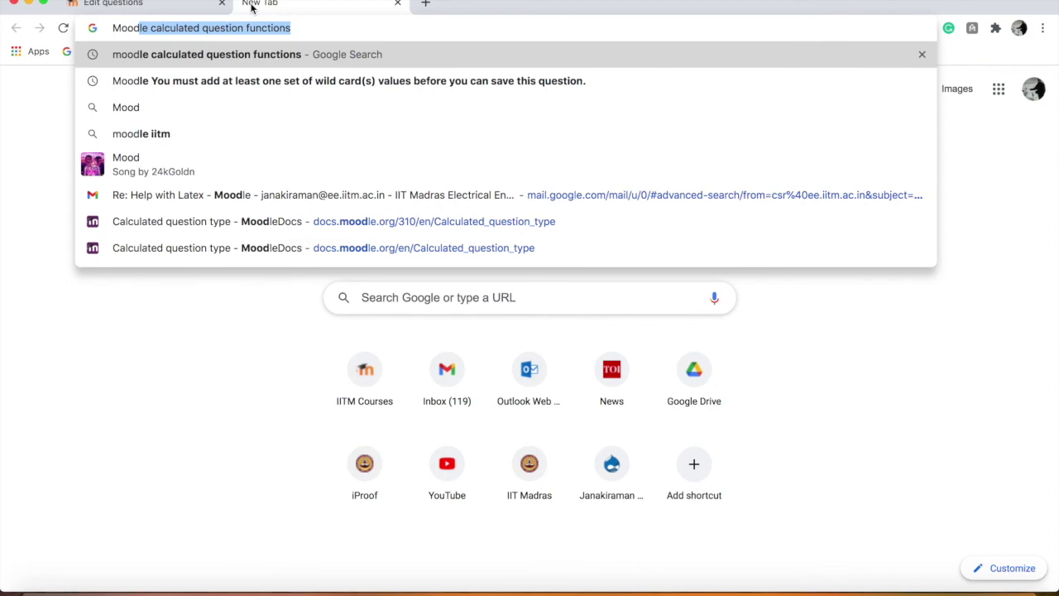
key("Return")
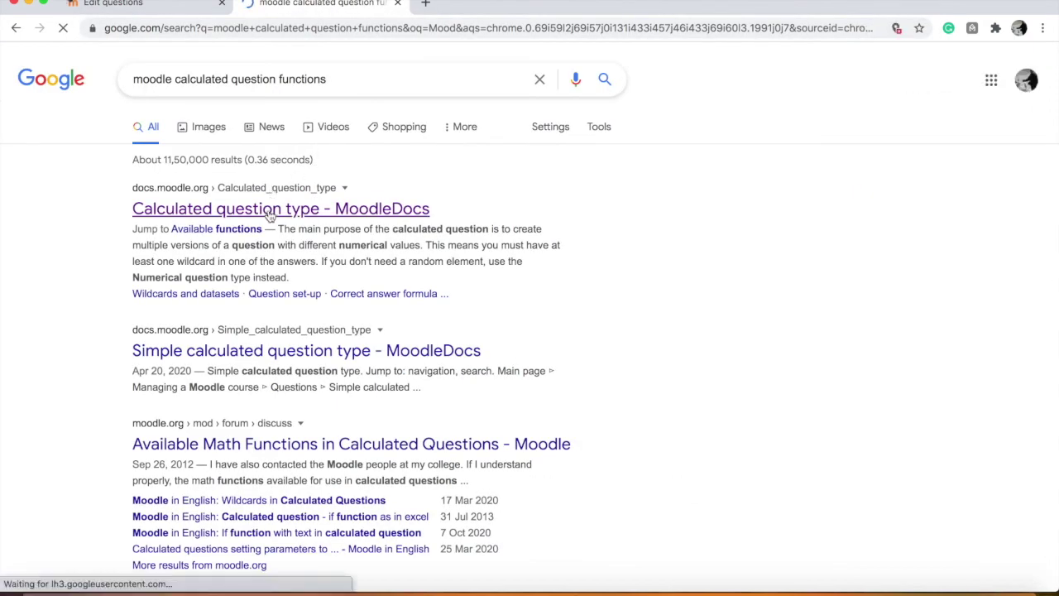
left_click(268, 211)
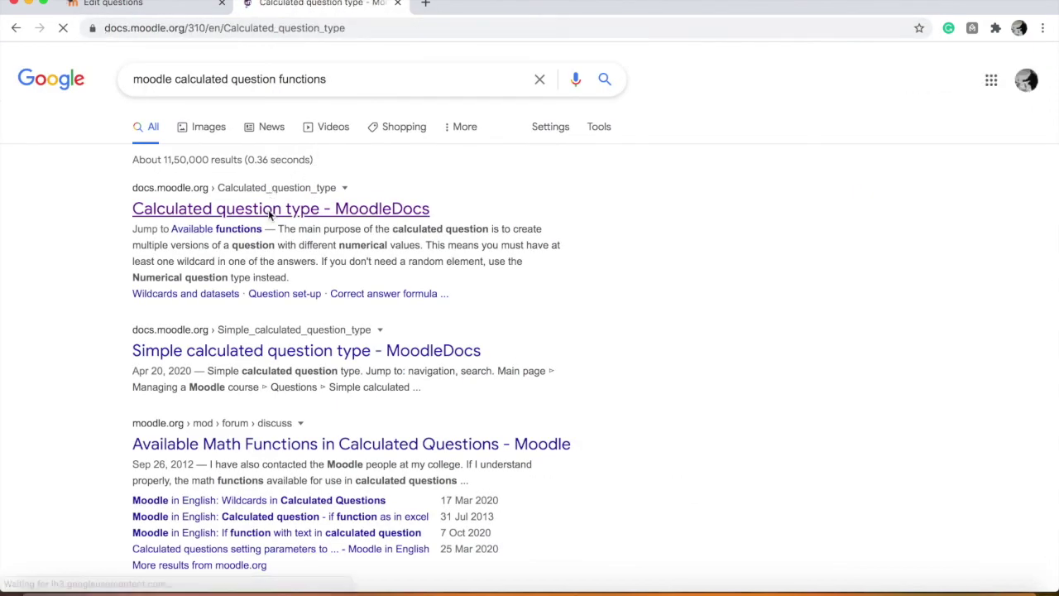
- Examine the Available functions table, from abs to tanh, on the documentation page, and close that page to return to the question bank
scroll(280, 378, "down", 20)
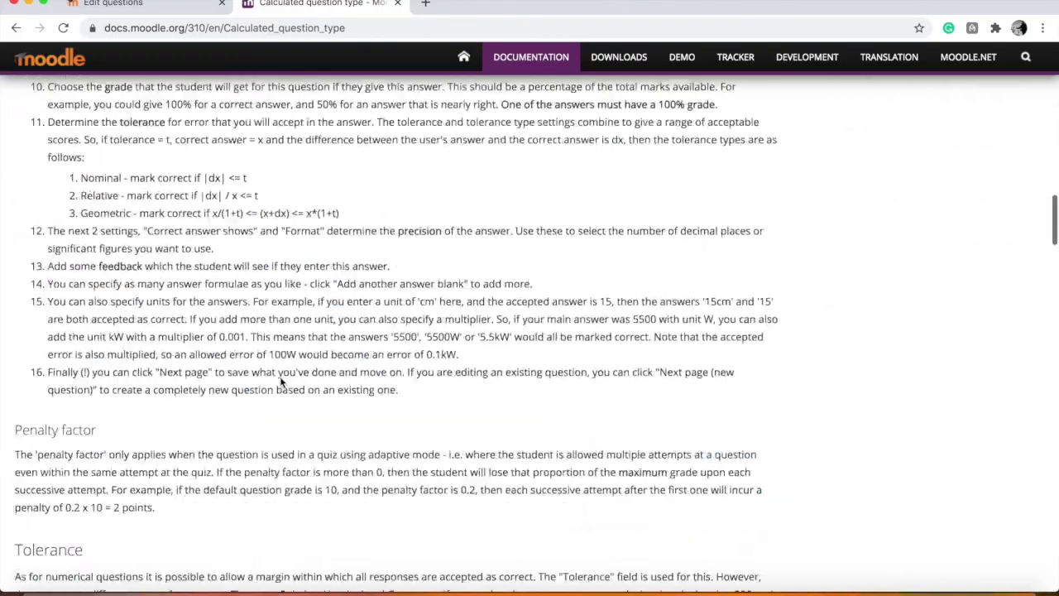
scroll(280, 377, "down", 13)
scroll(280, 378, "up", 14)
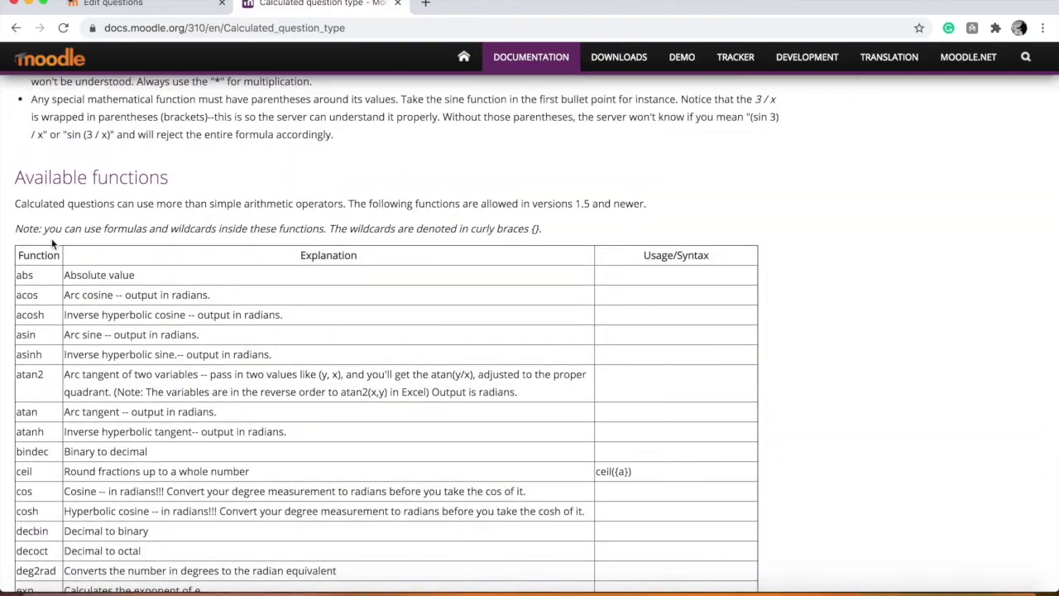
double_click(24, 274)
scroll(55, 379, "down", 3)
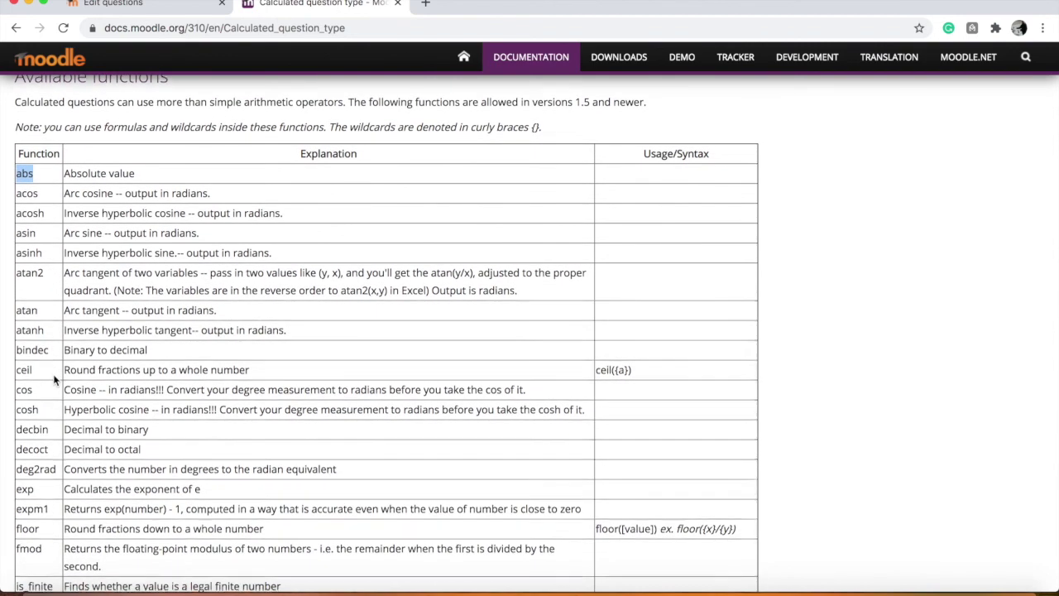
scroll(55, 378, "down", 4)
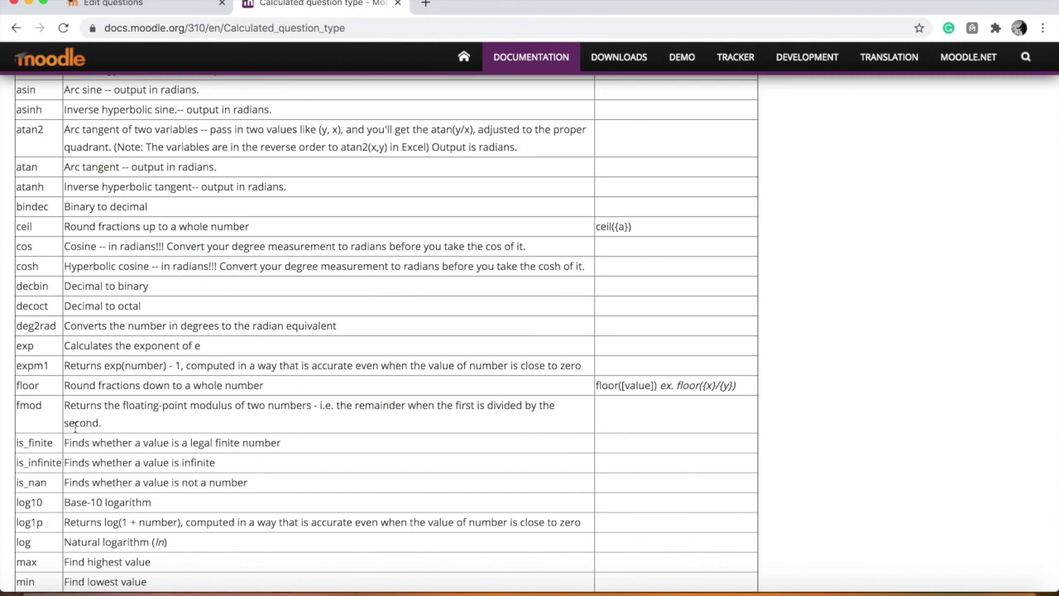
scroll(102, 372, "down", 4)
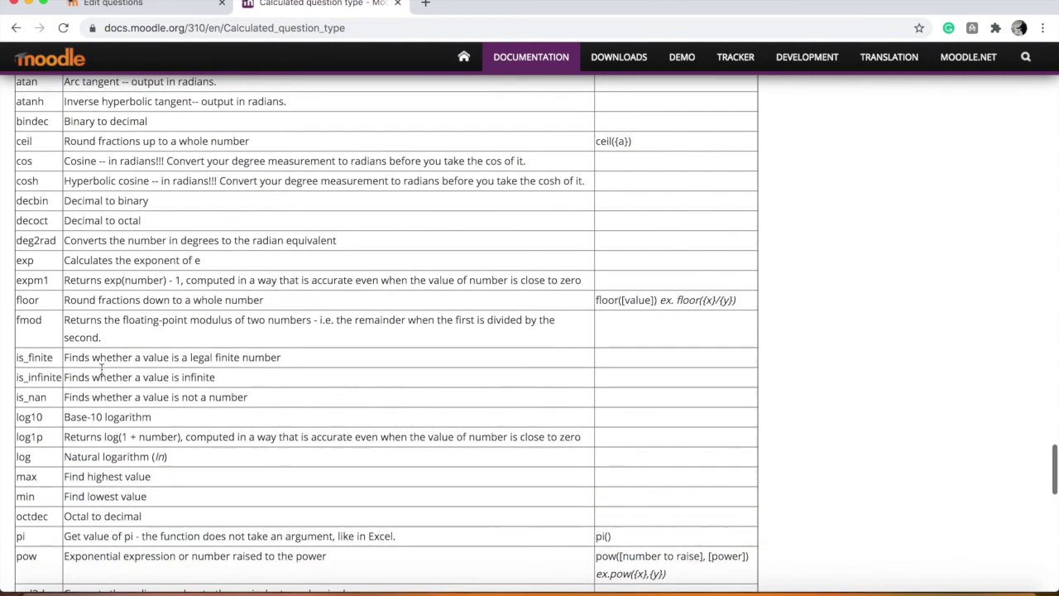
scroll(104, 374, "down", 5)
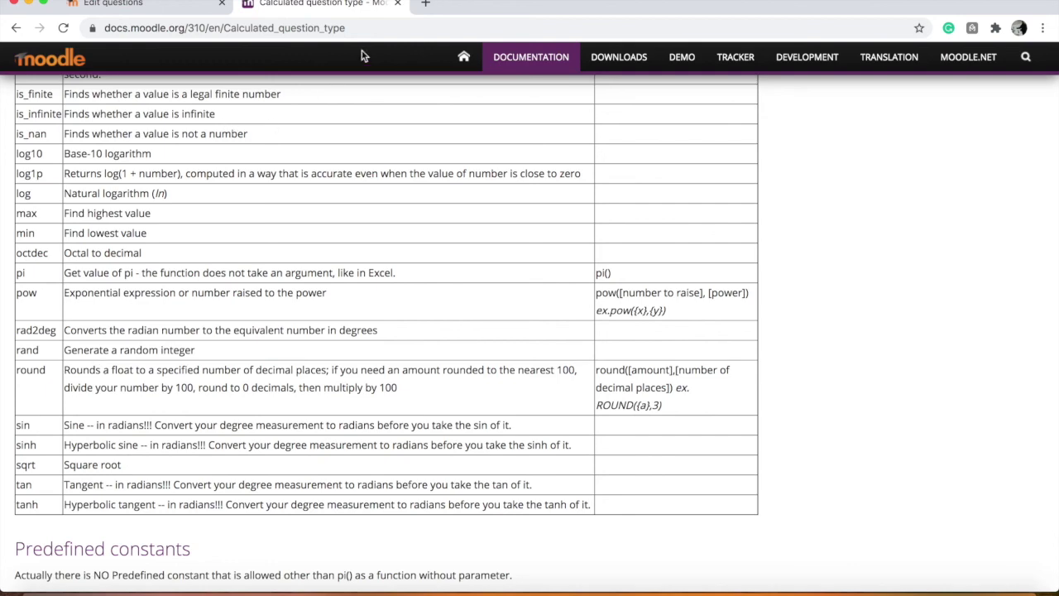
left_click(397, 4)
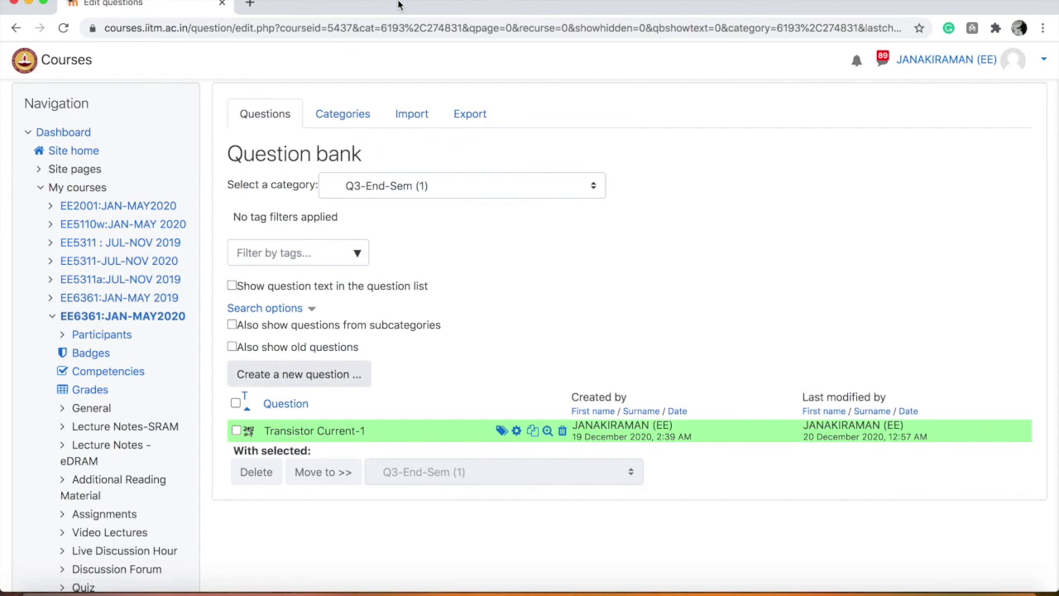